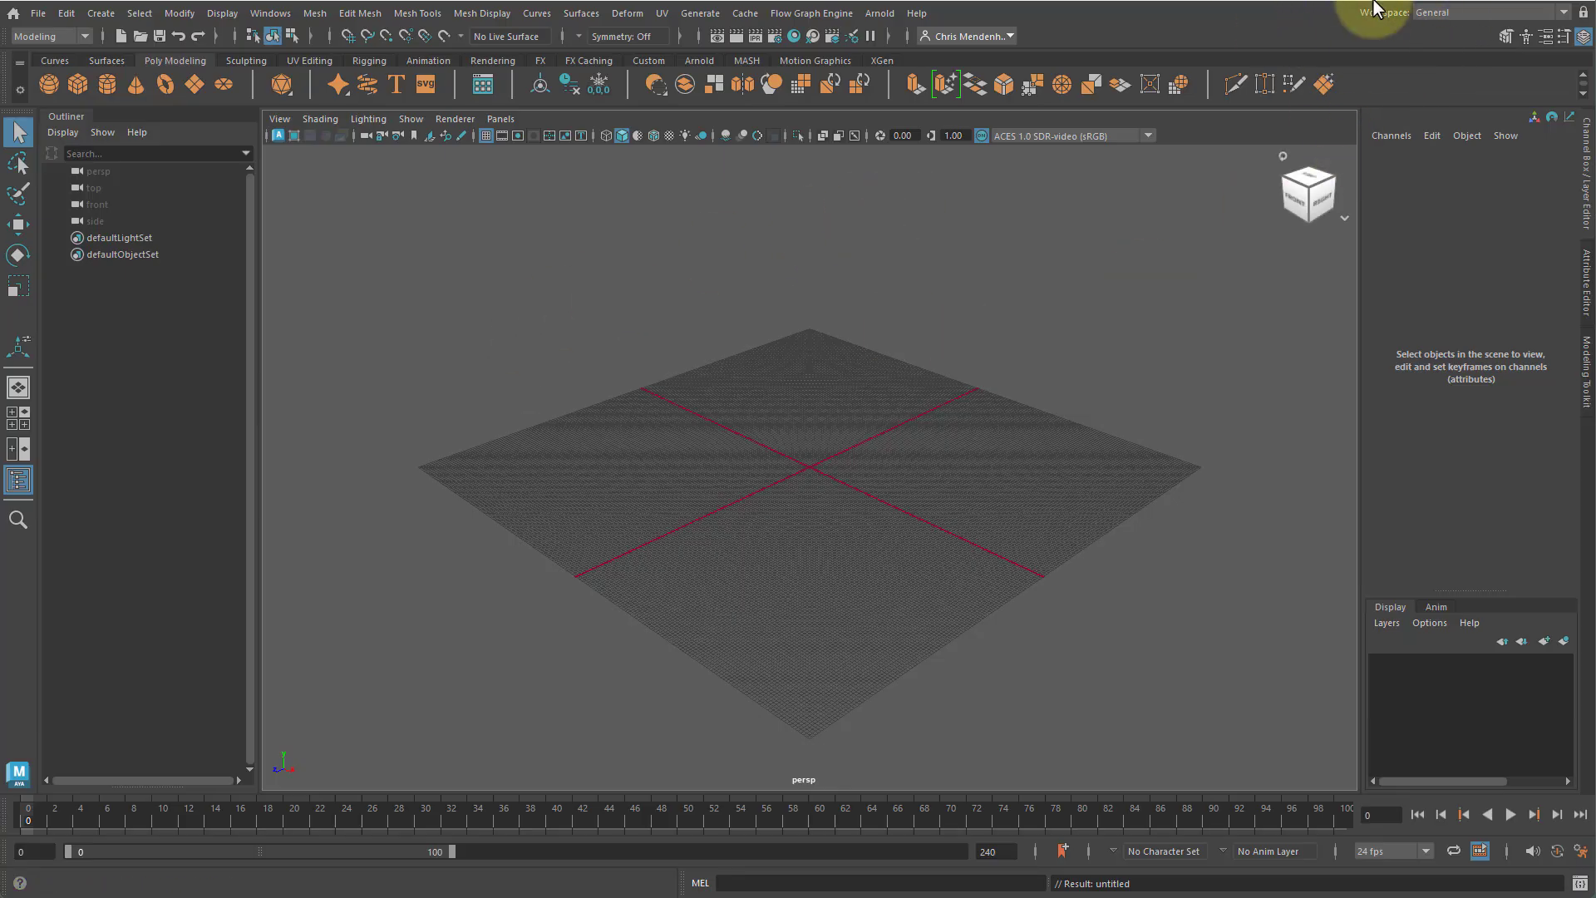
click(1457, 15)
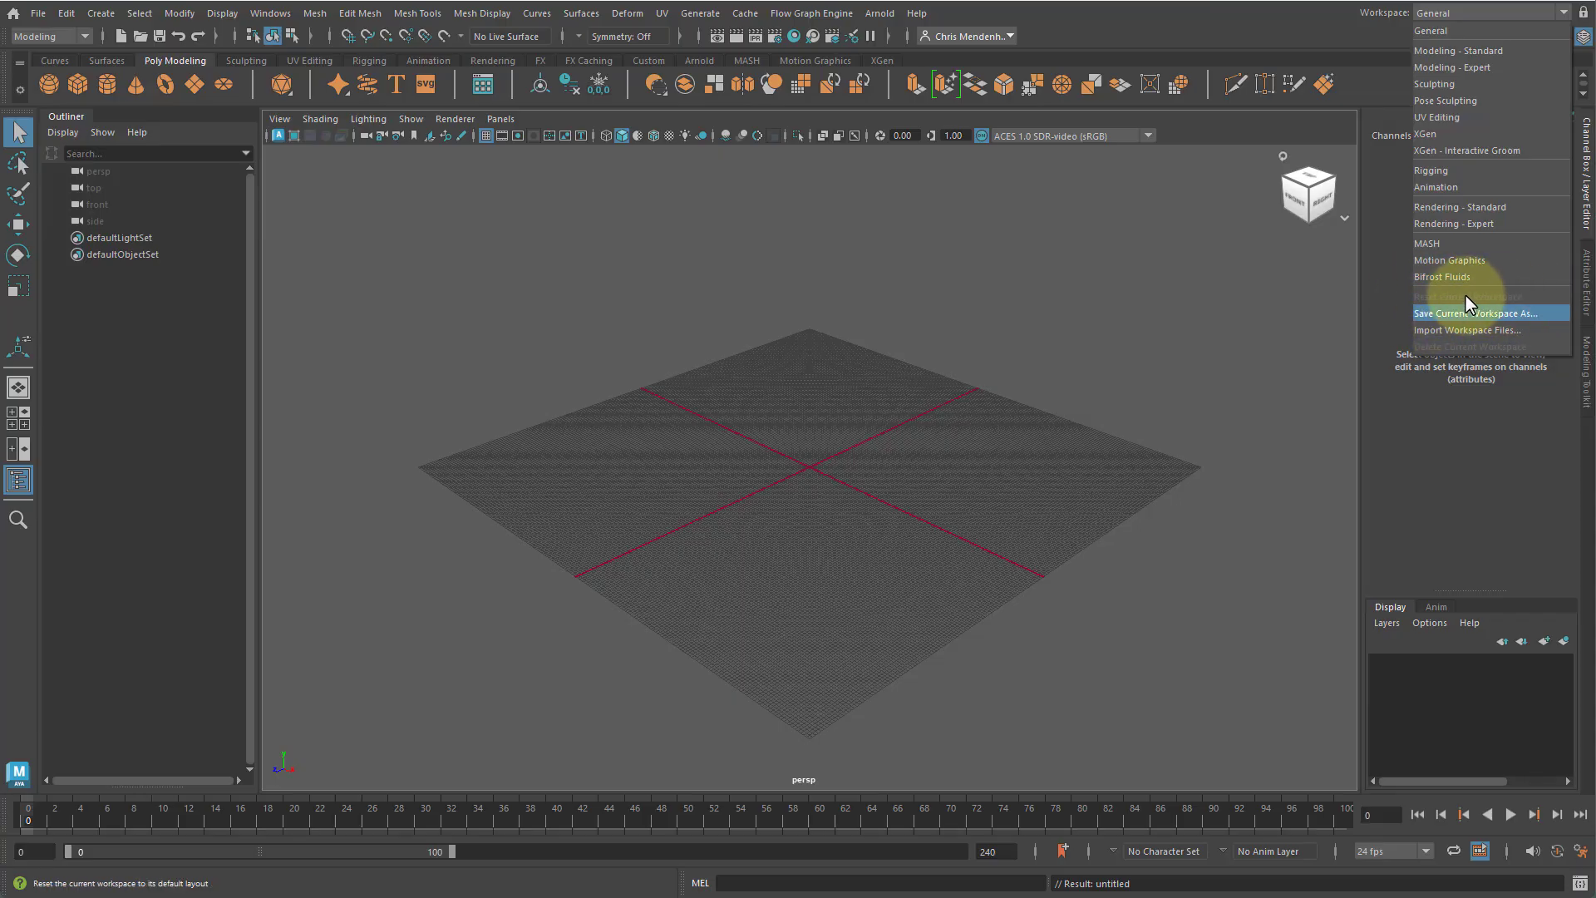
click(1147, 332)
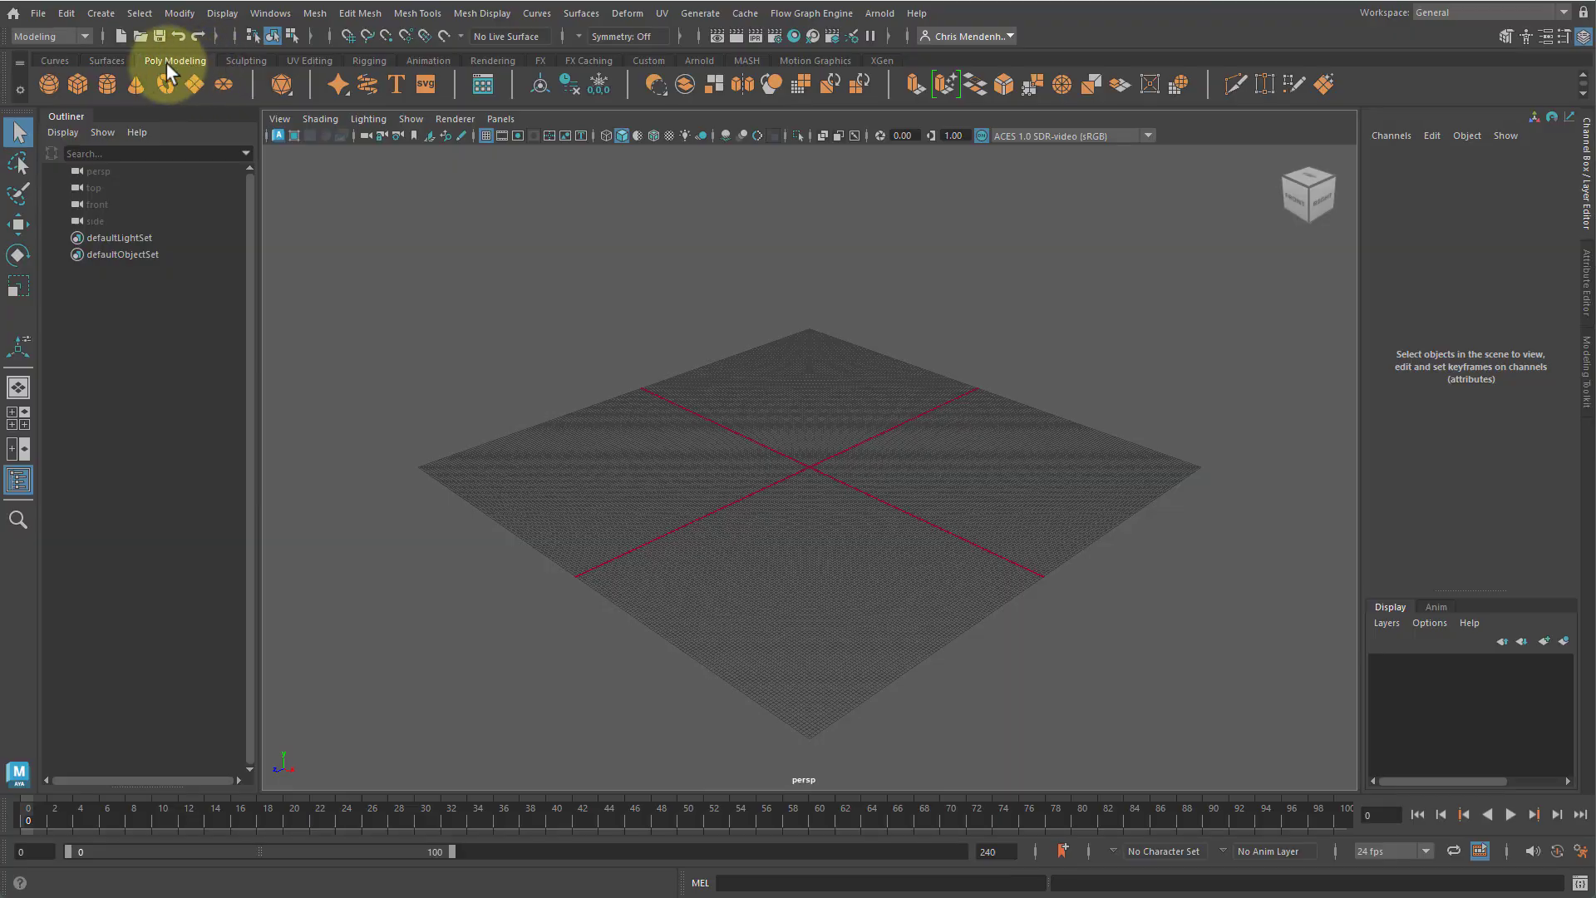
click(62, 37)
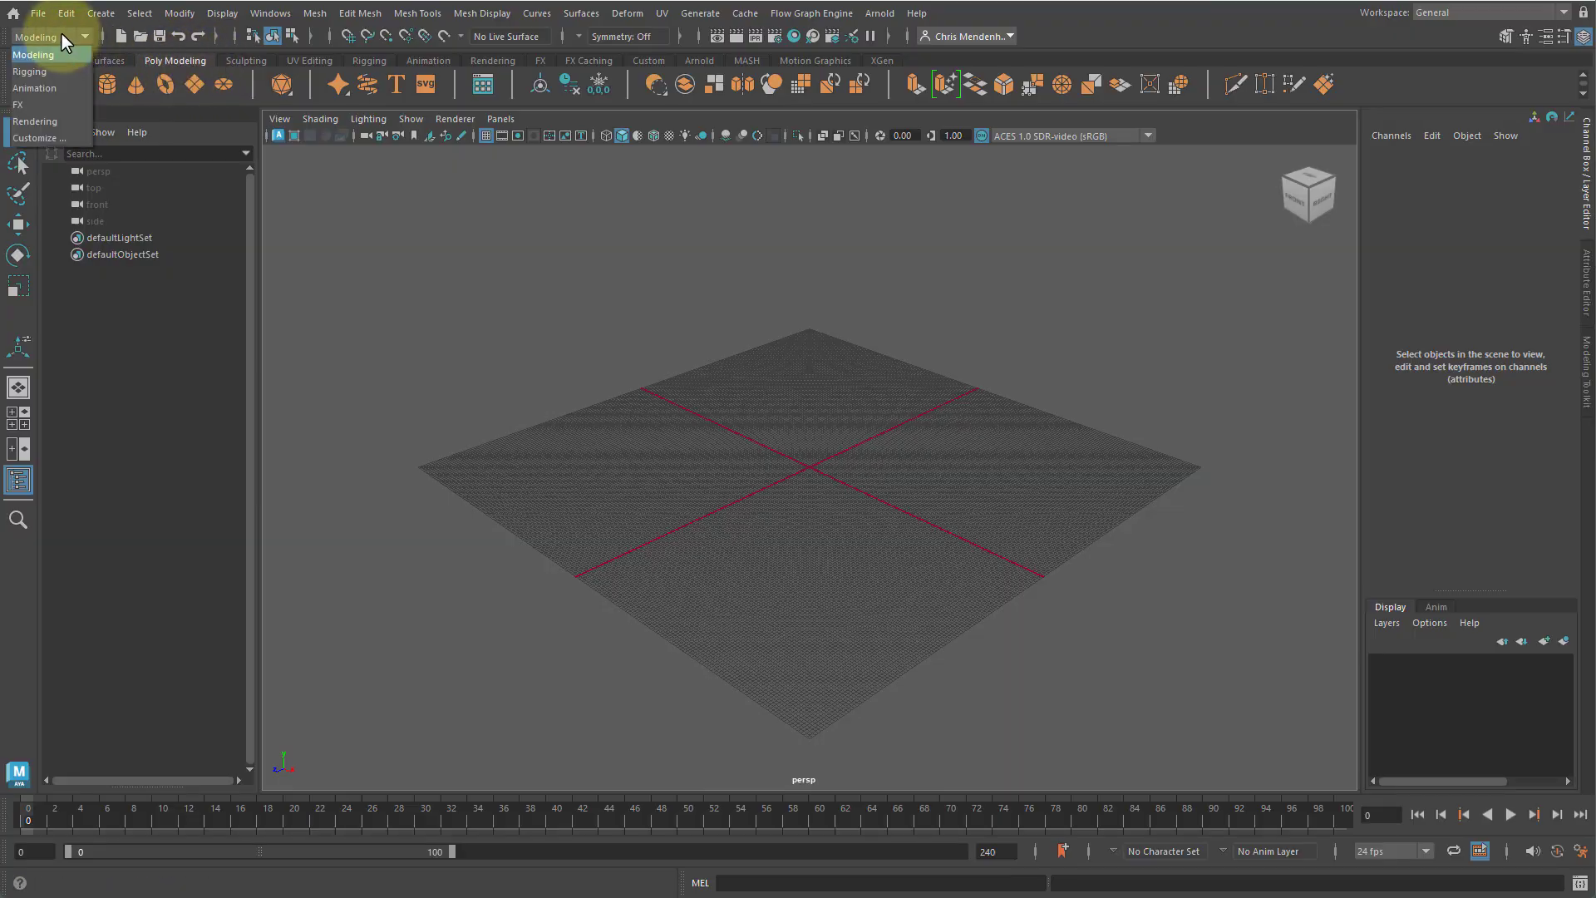
click(61, 33)
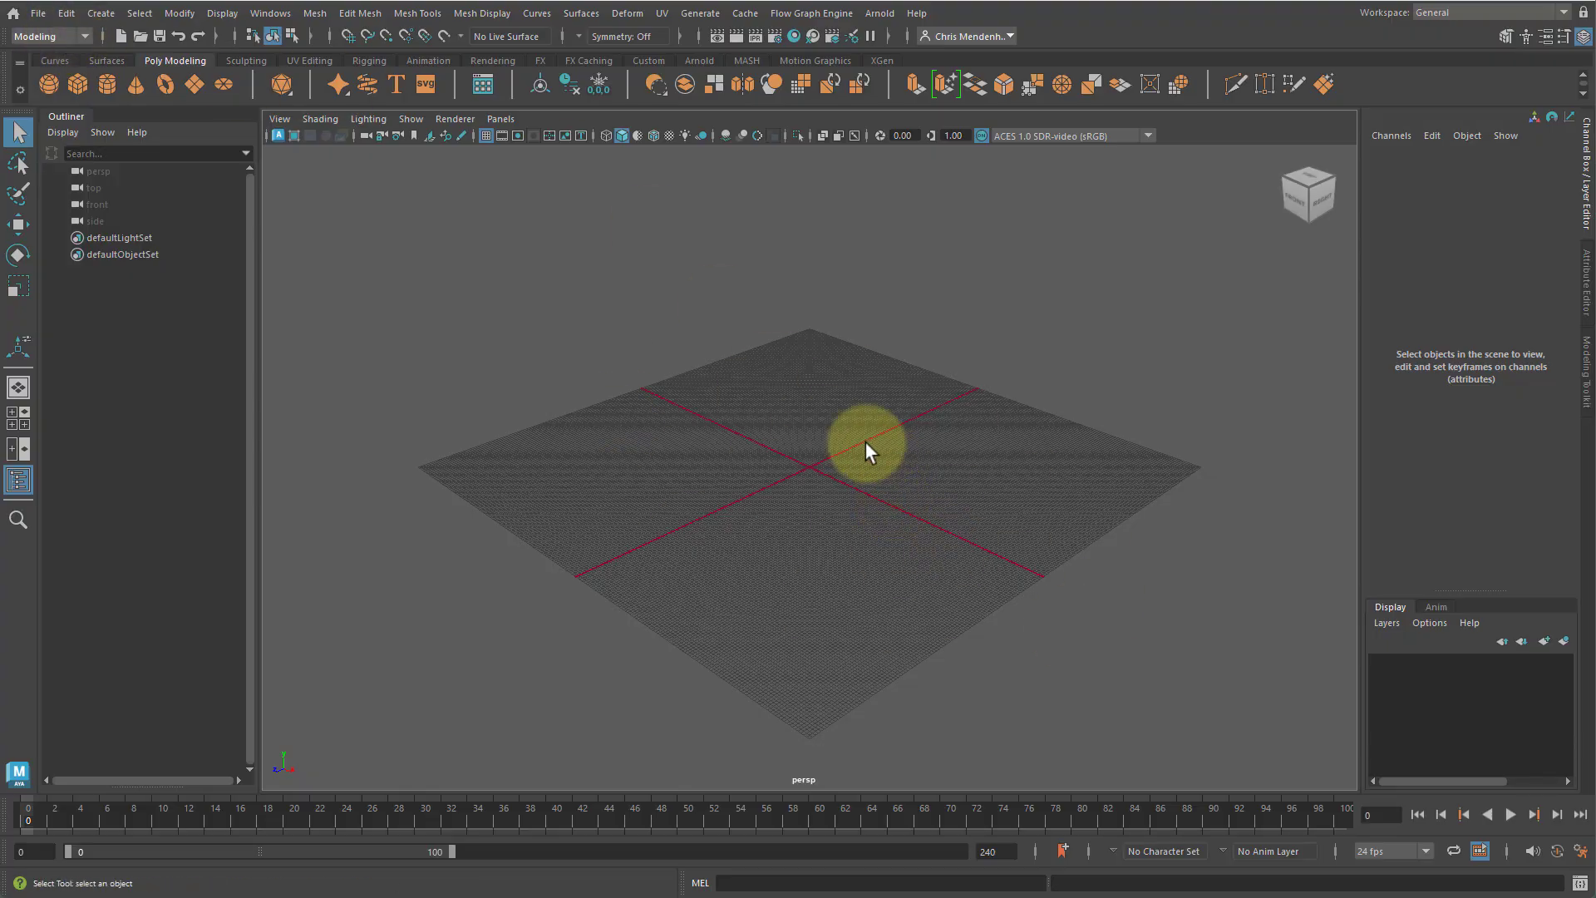
Step: Apply the grid options with a length and width of 100 units and grid lines every 1 unit
click(221, 13)
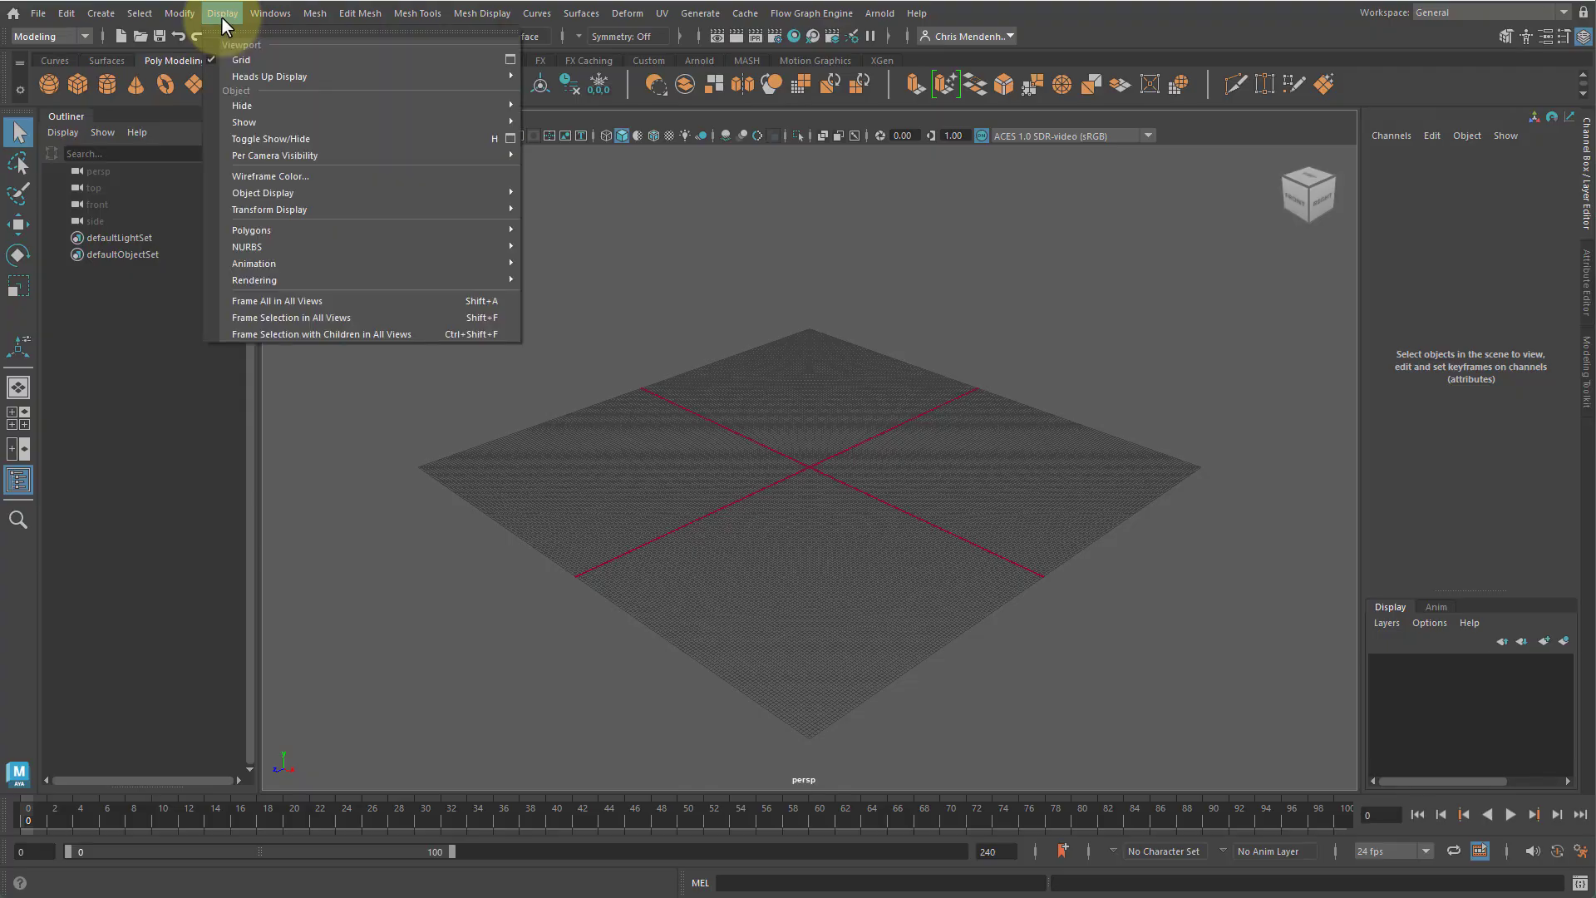
click(512, 58)
drag(420, 221, 598, 191)
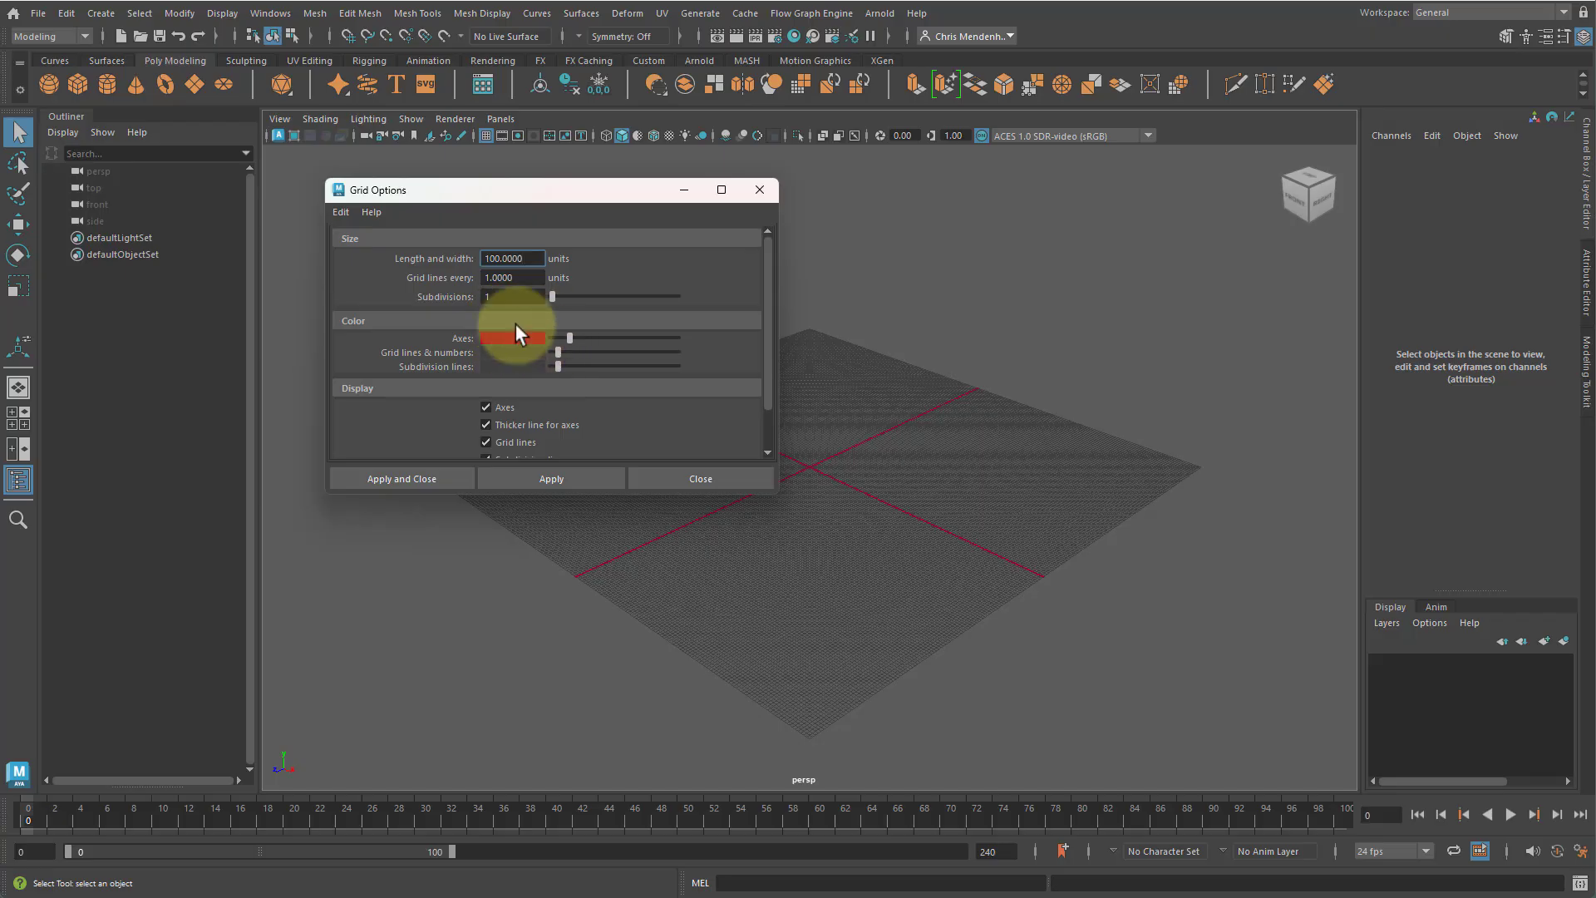
click(531, 480)
click(701, 479)
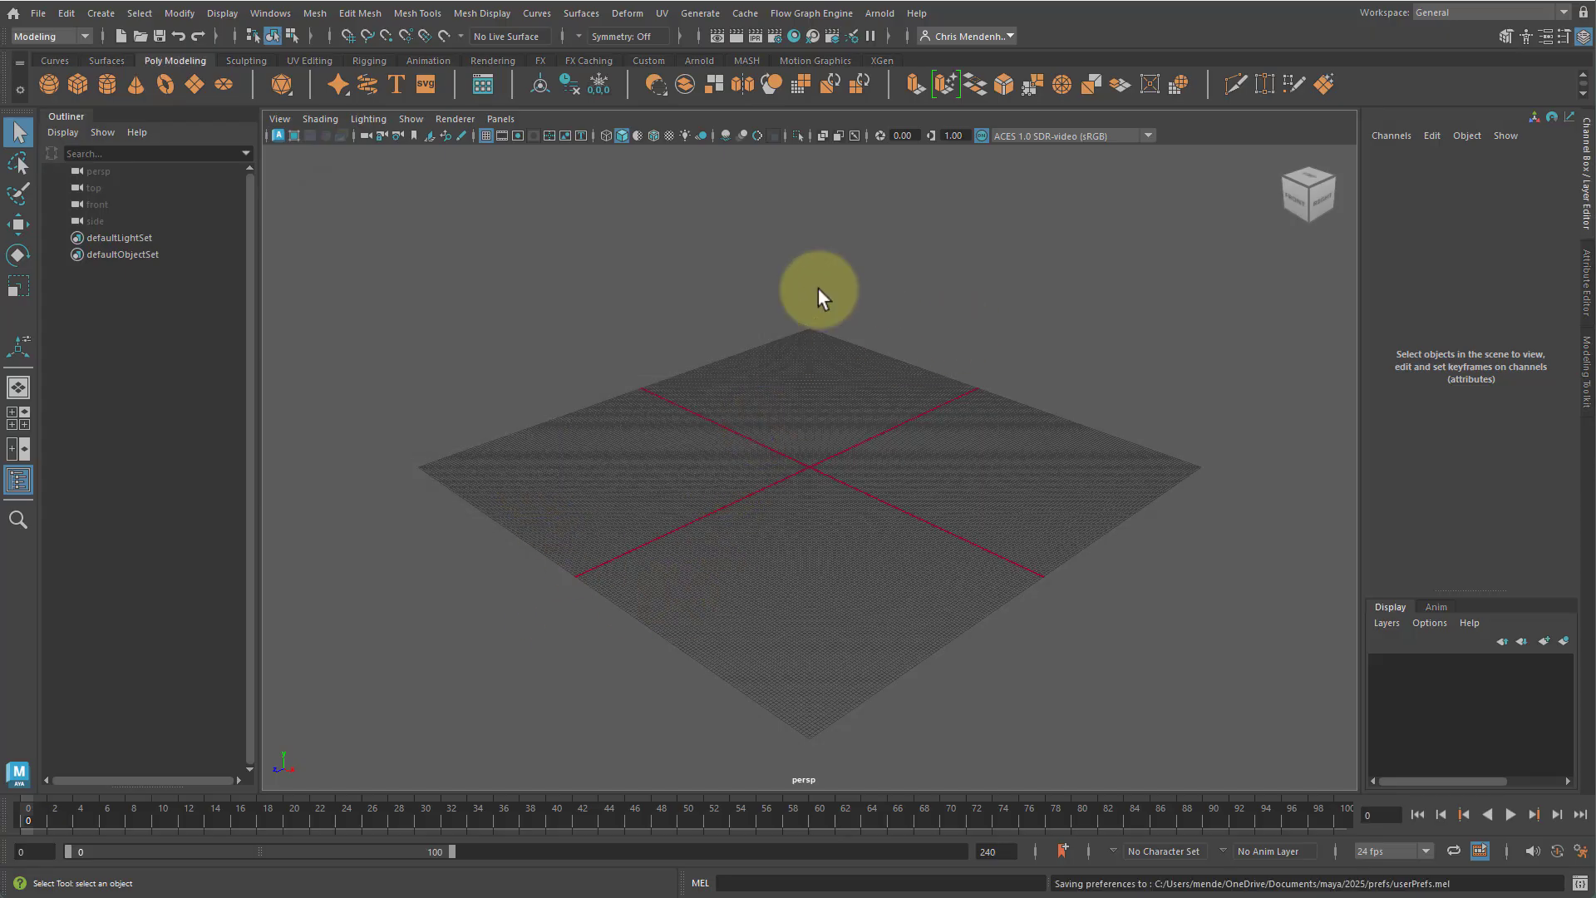
Step: Start a new project in the Project Window and name it sword
click(38, 13)
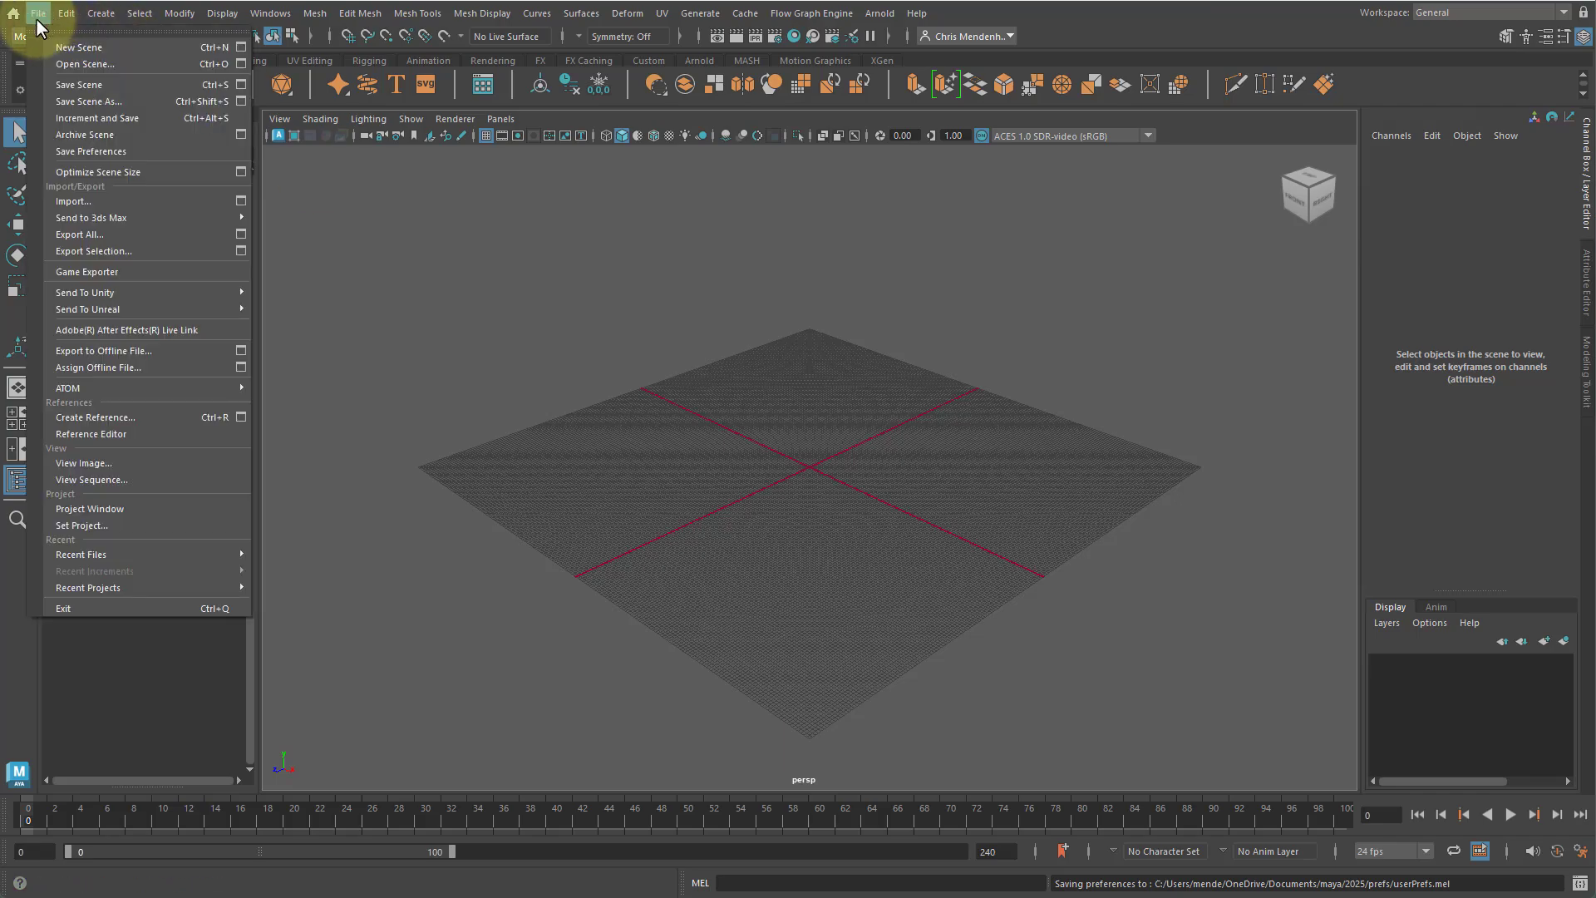
click(123, 507)
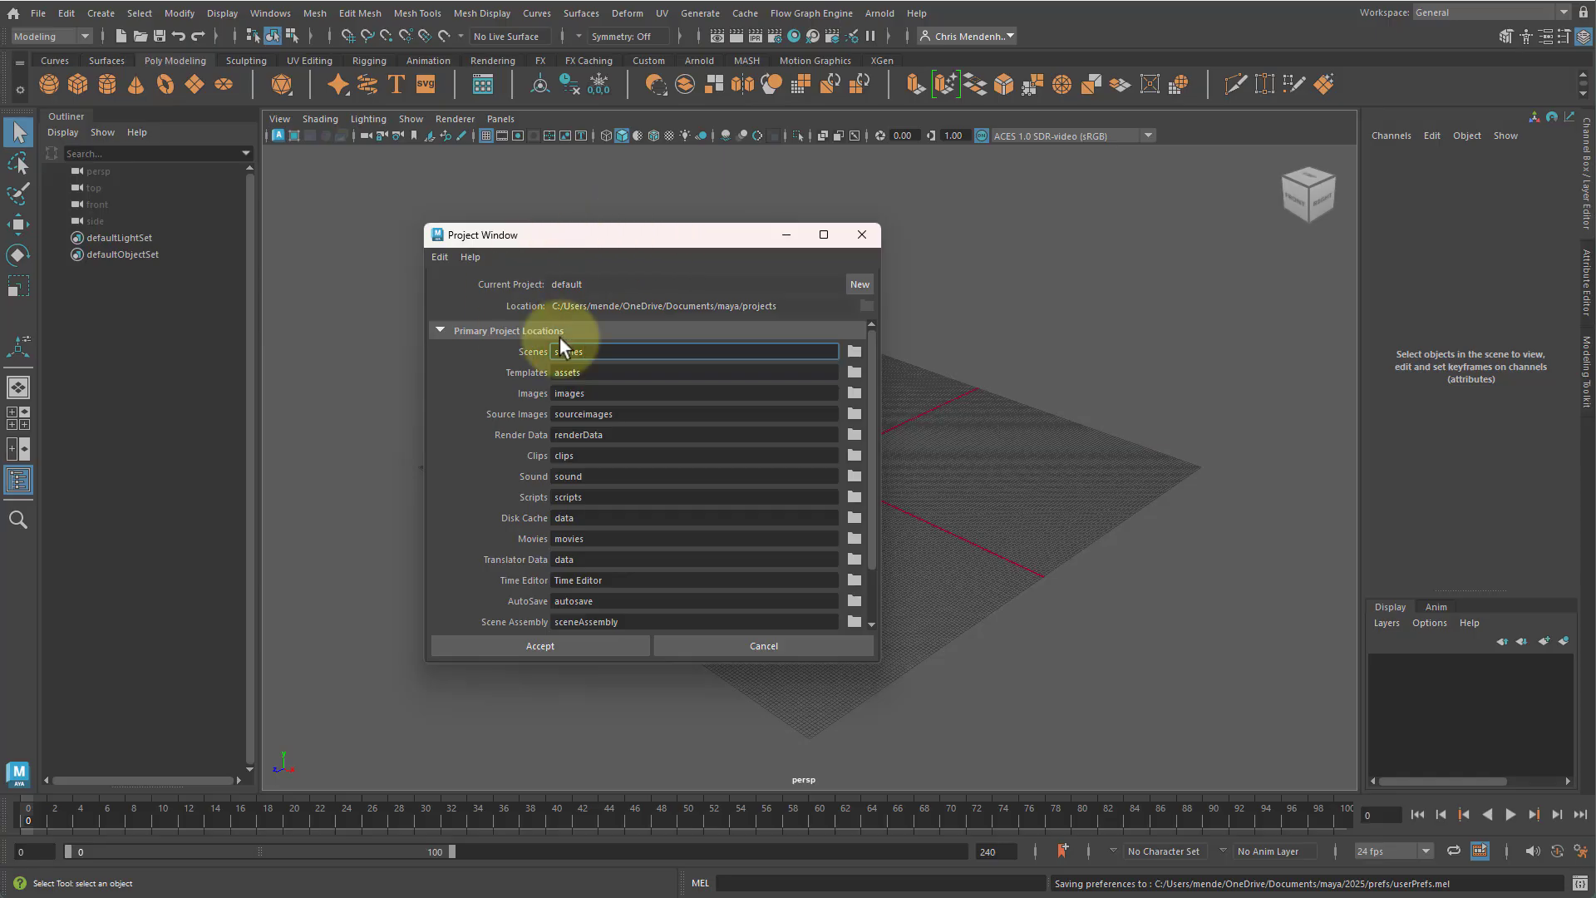
click(860, 285)
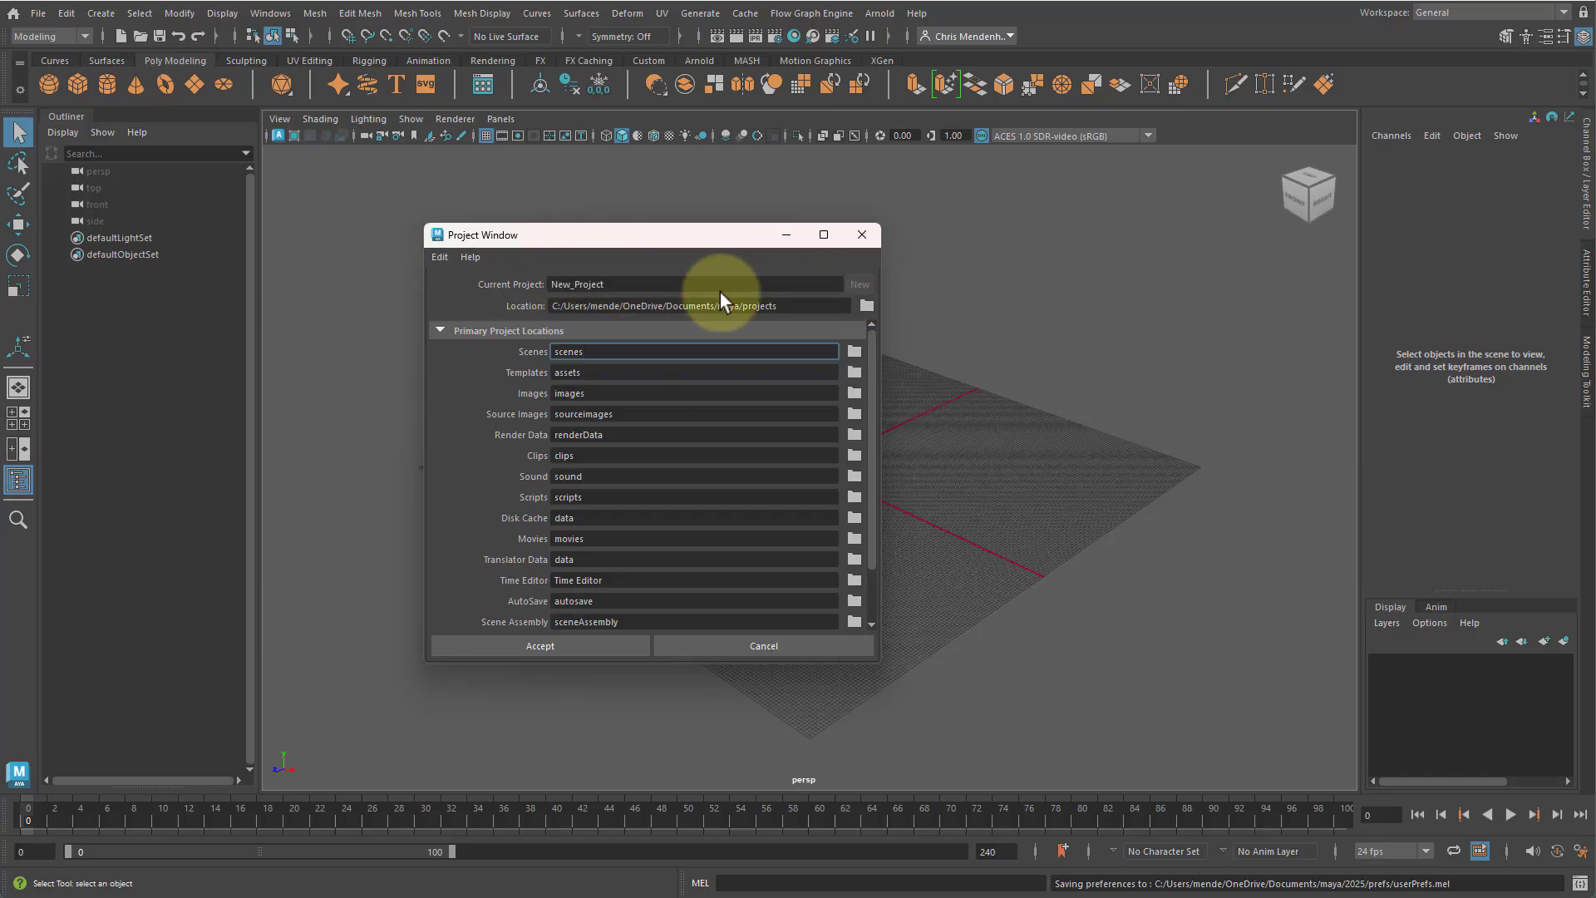
double_click(722, 288)
text(sword)
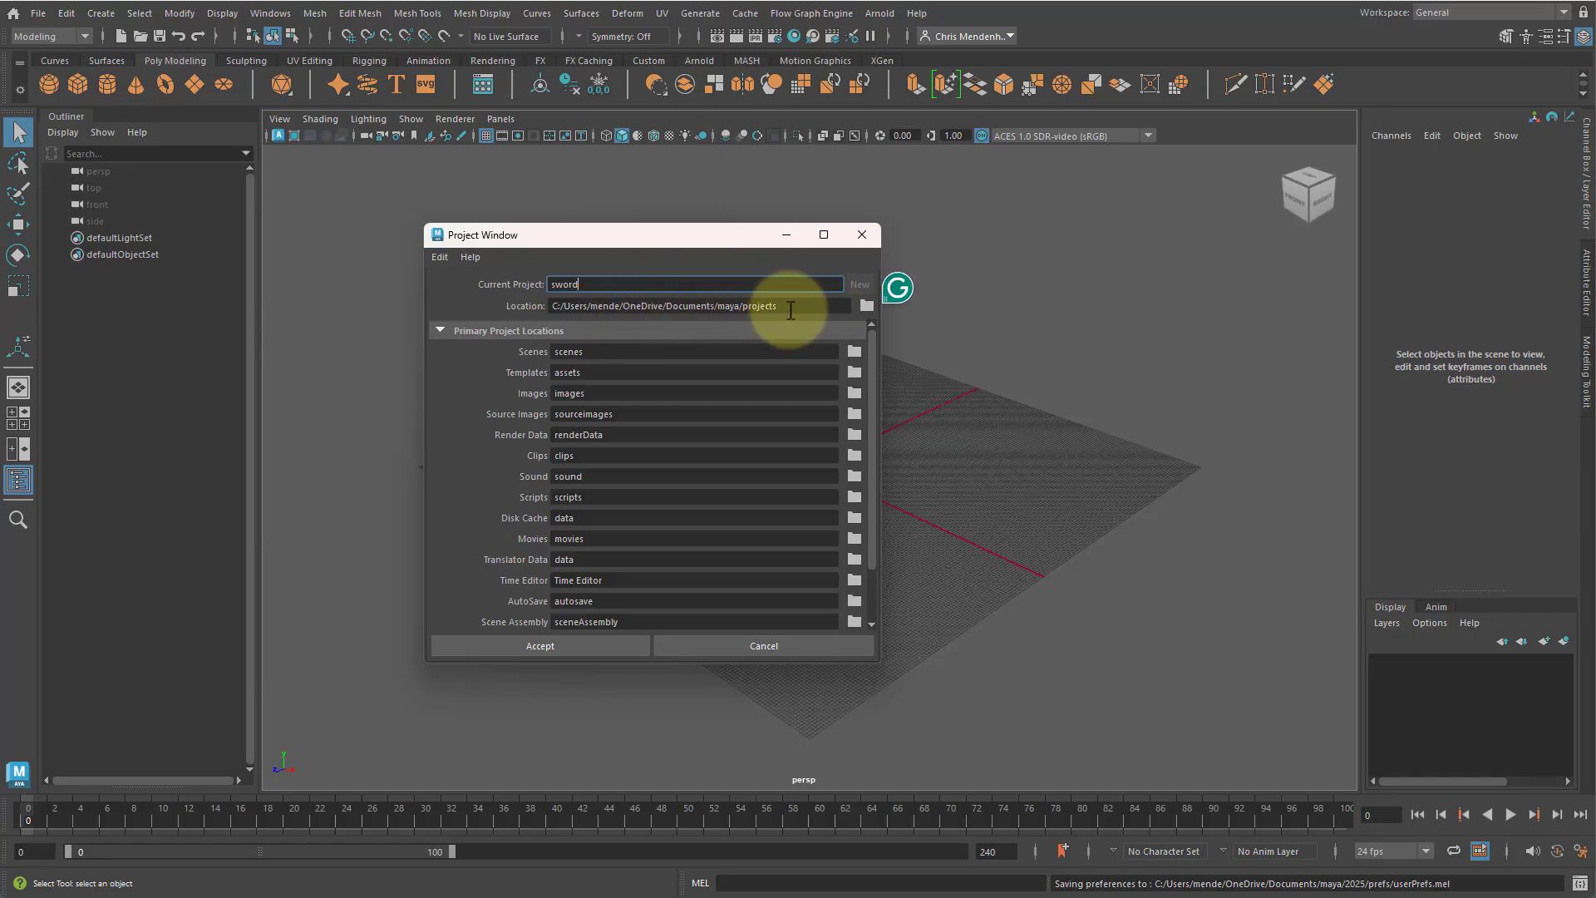
drag(791, 309, 739, 306)
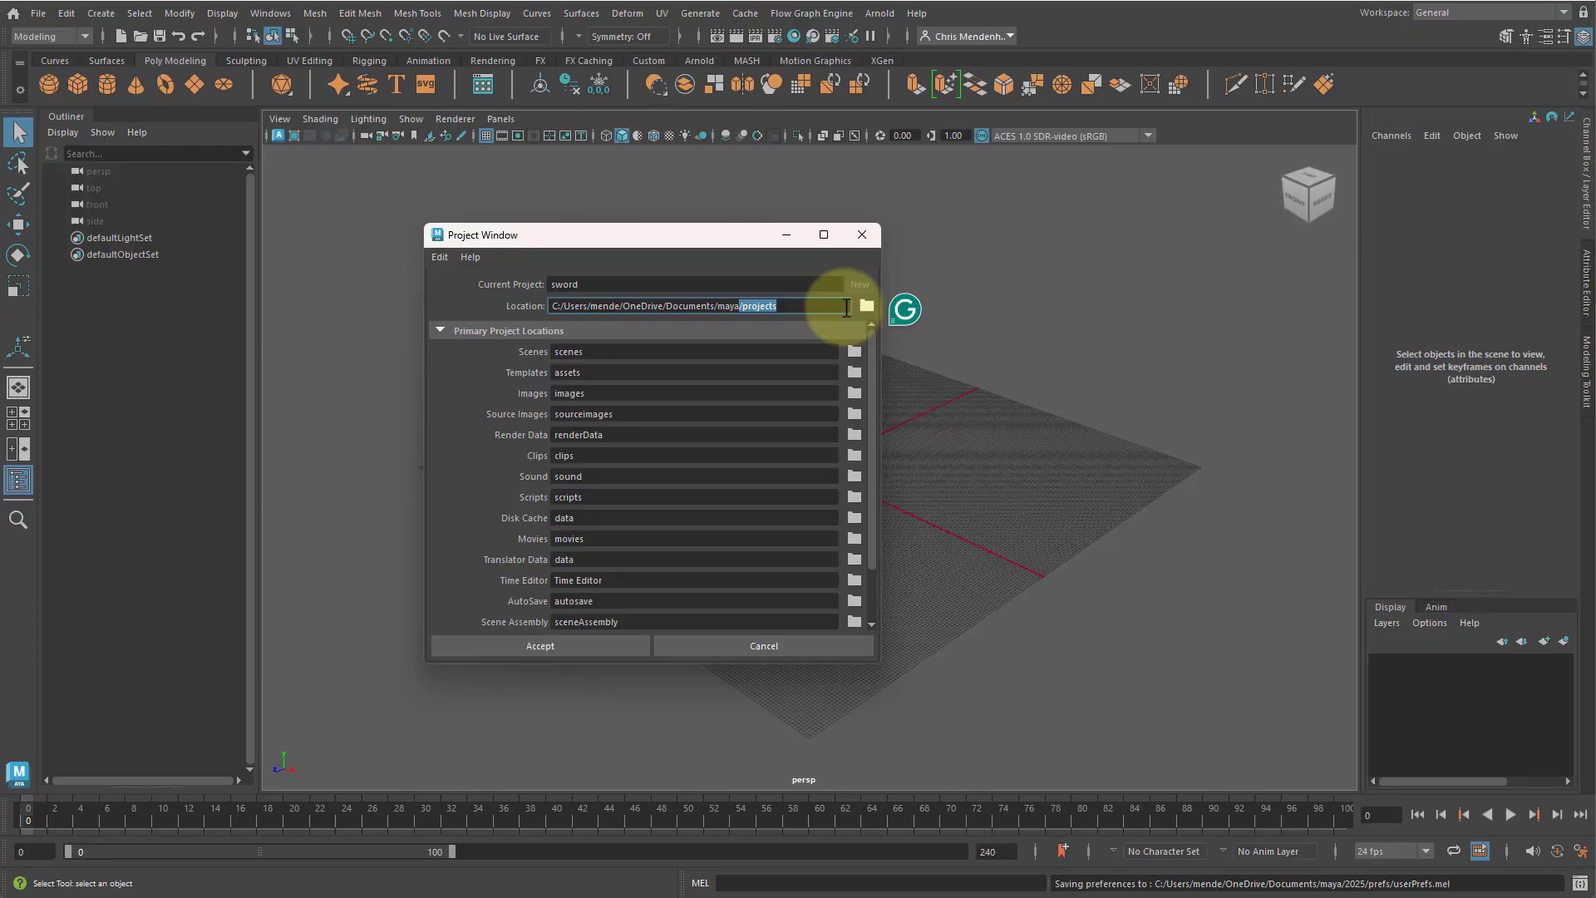
click(867, 308)
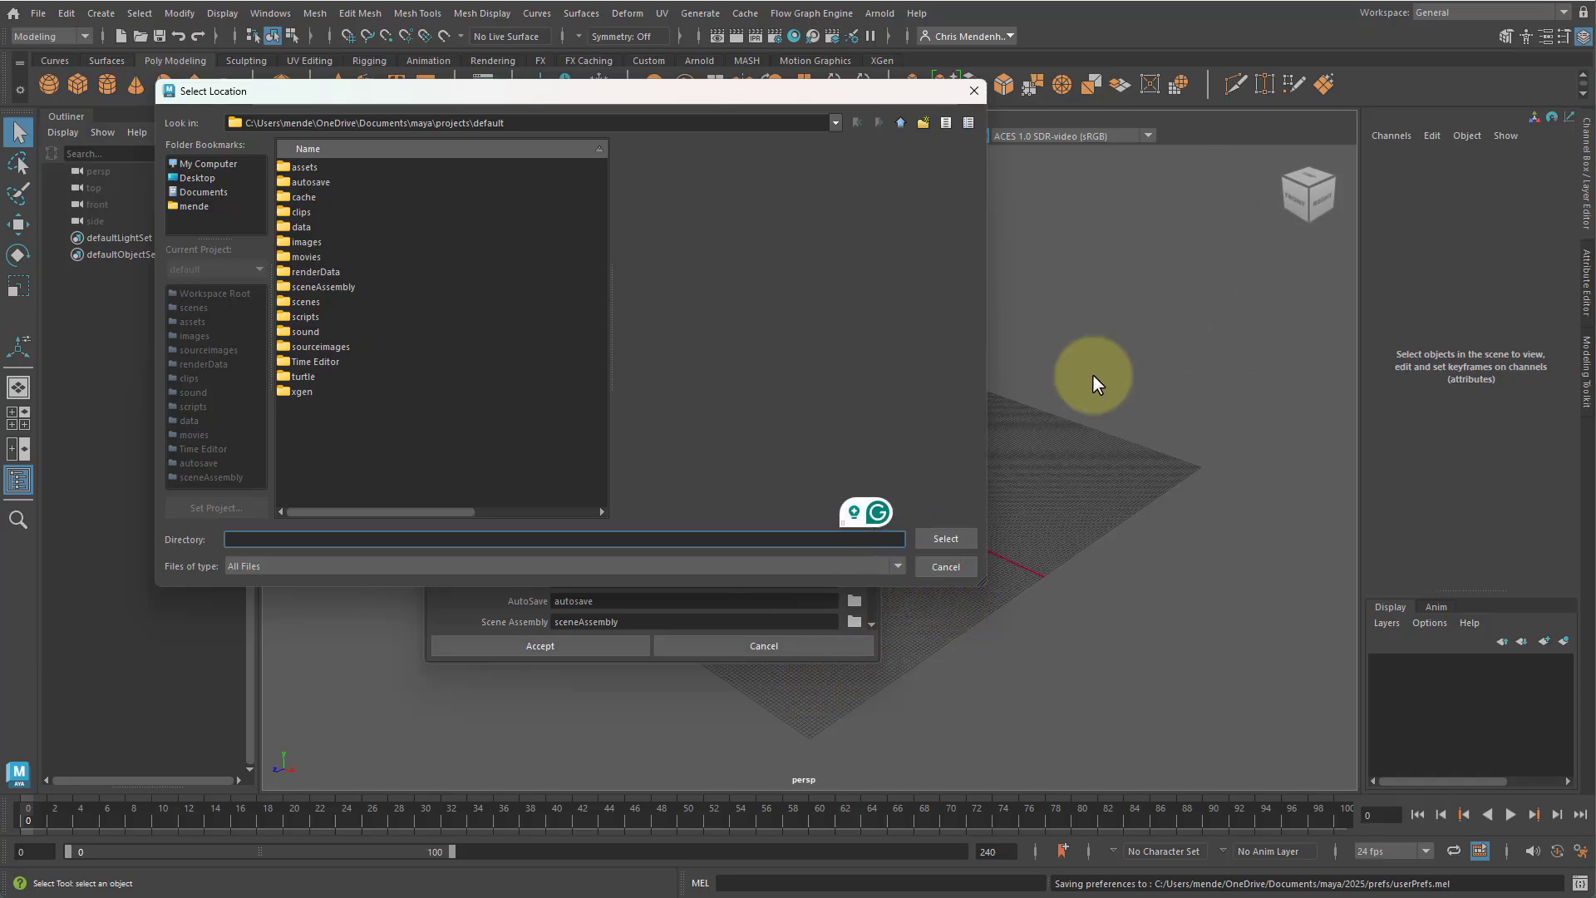
key(Escape)
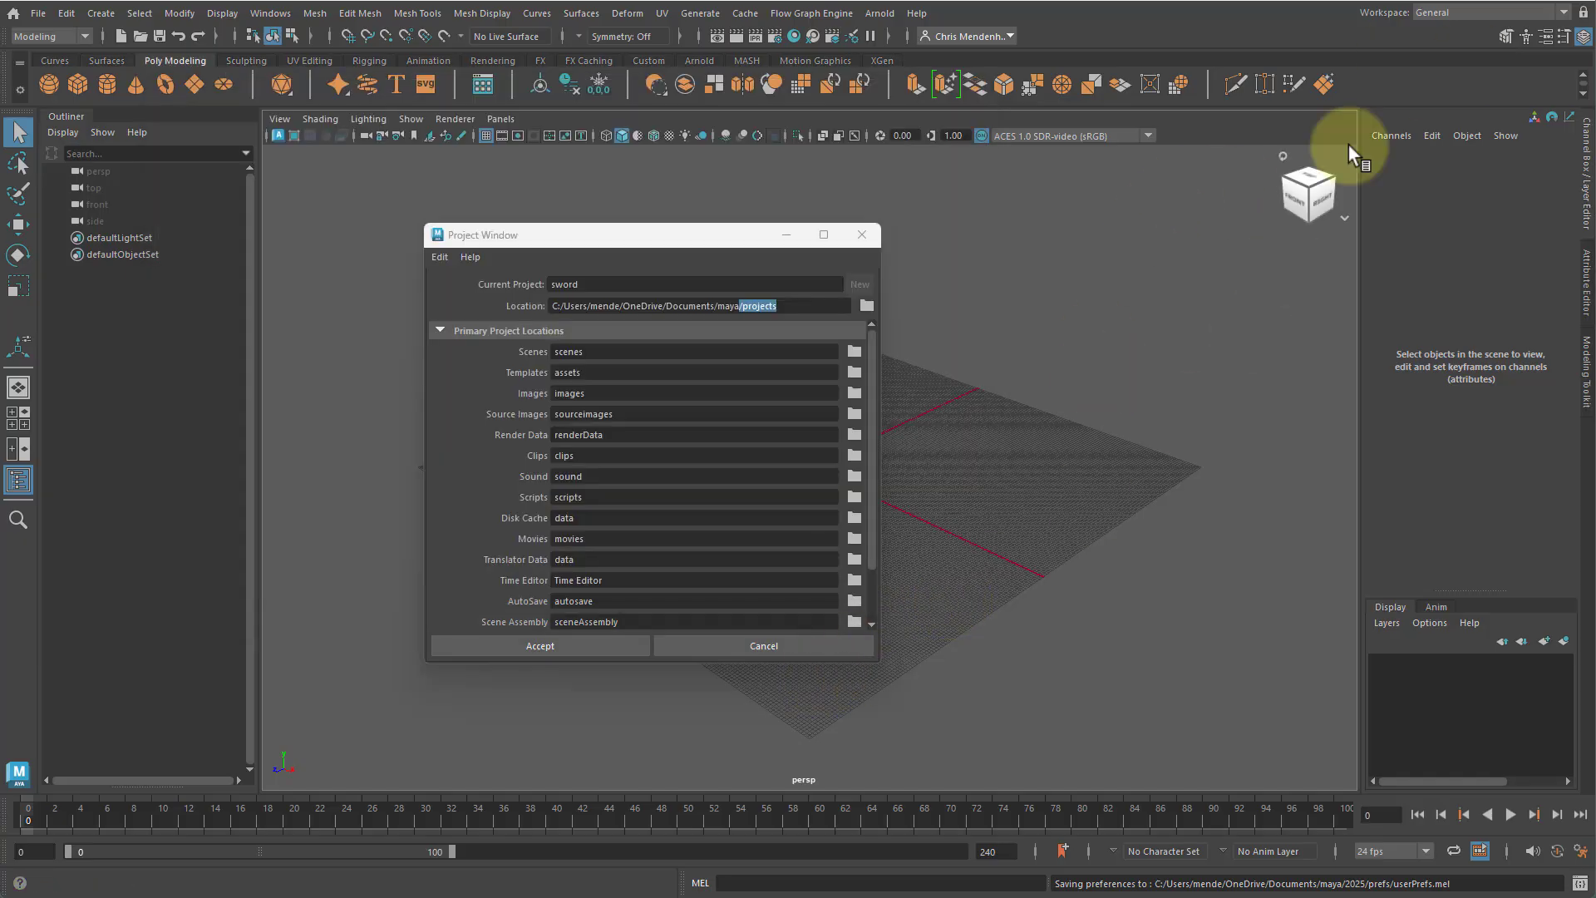
Step: Create the sword project in the default maya/projects location with the default primary project folders
click(794, 308)
drag(819, 308, 519, 309)
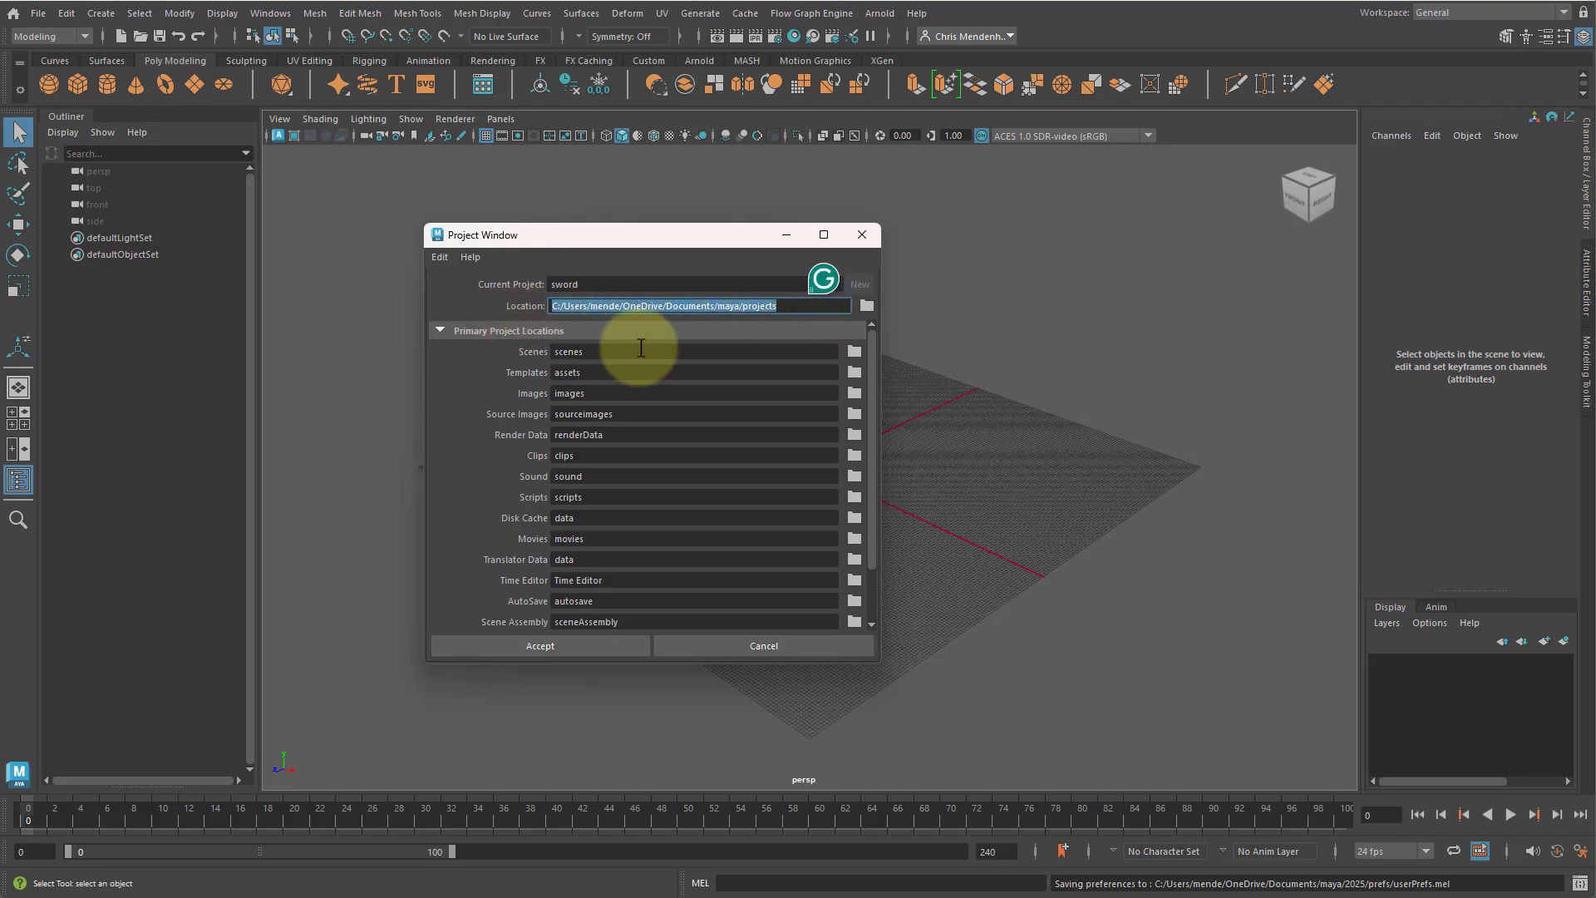
scroll(759, 513, down, 3)
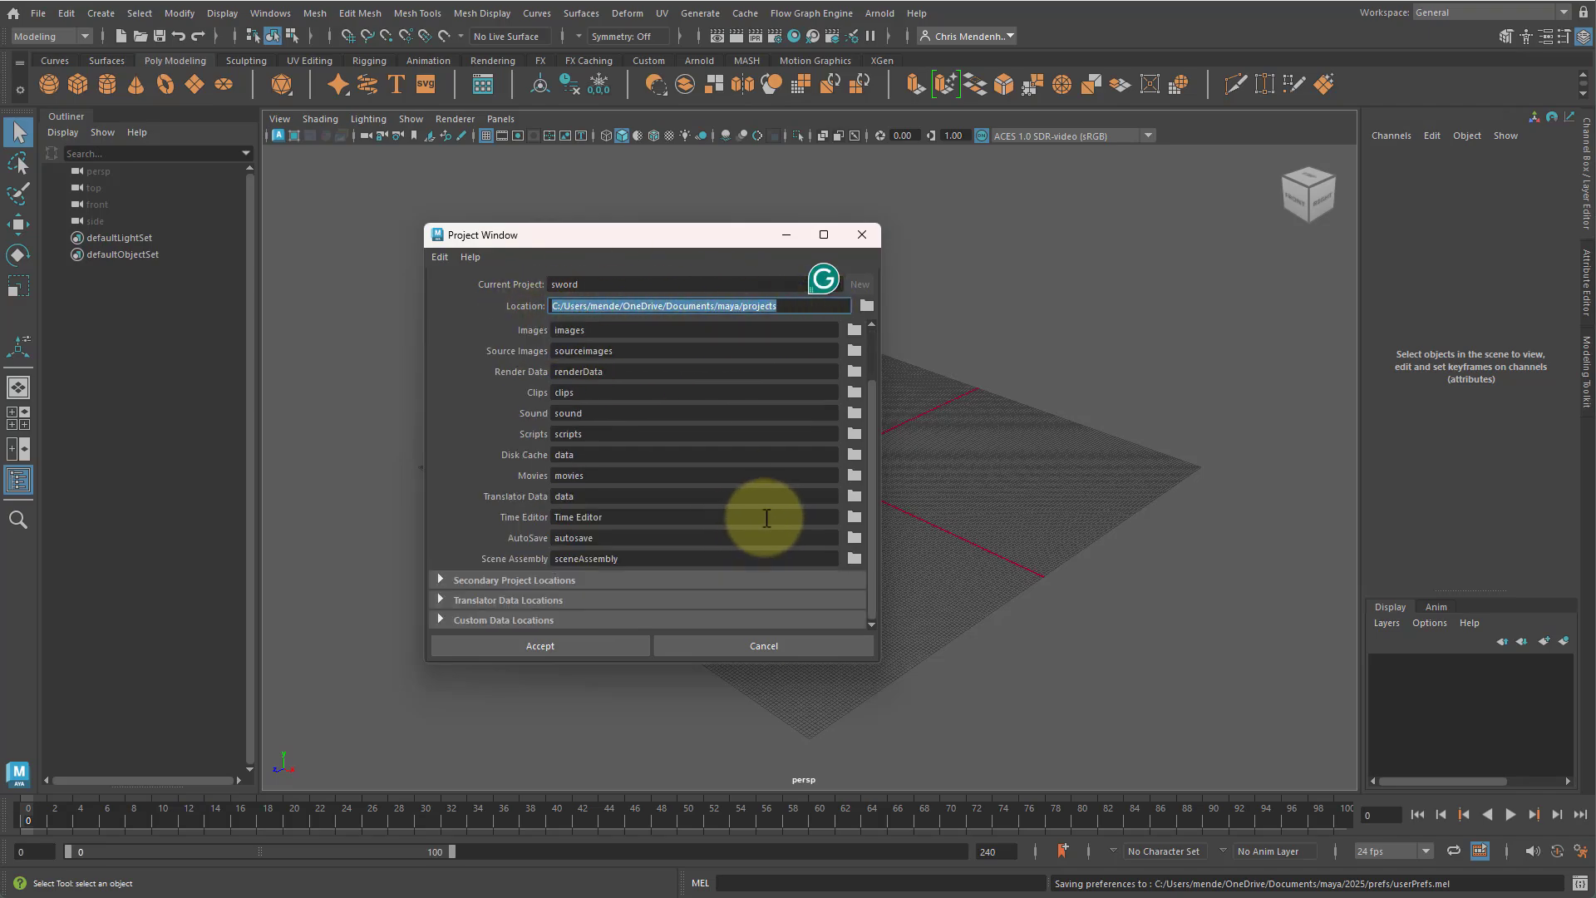
scroll(764, 513, up, 3)
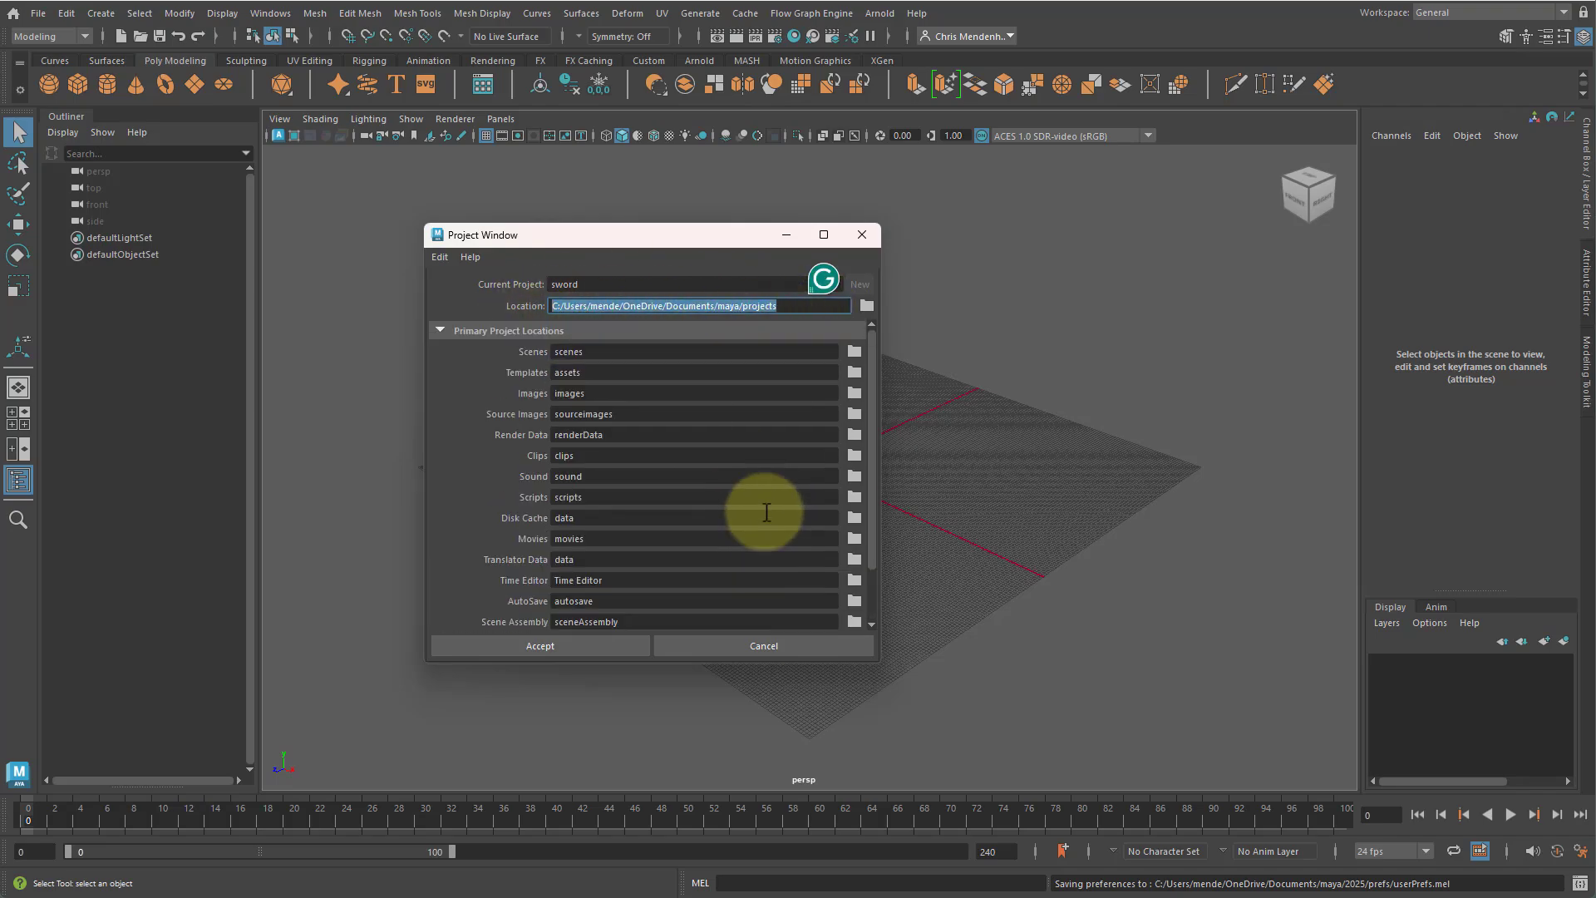
click(584, 646)
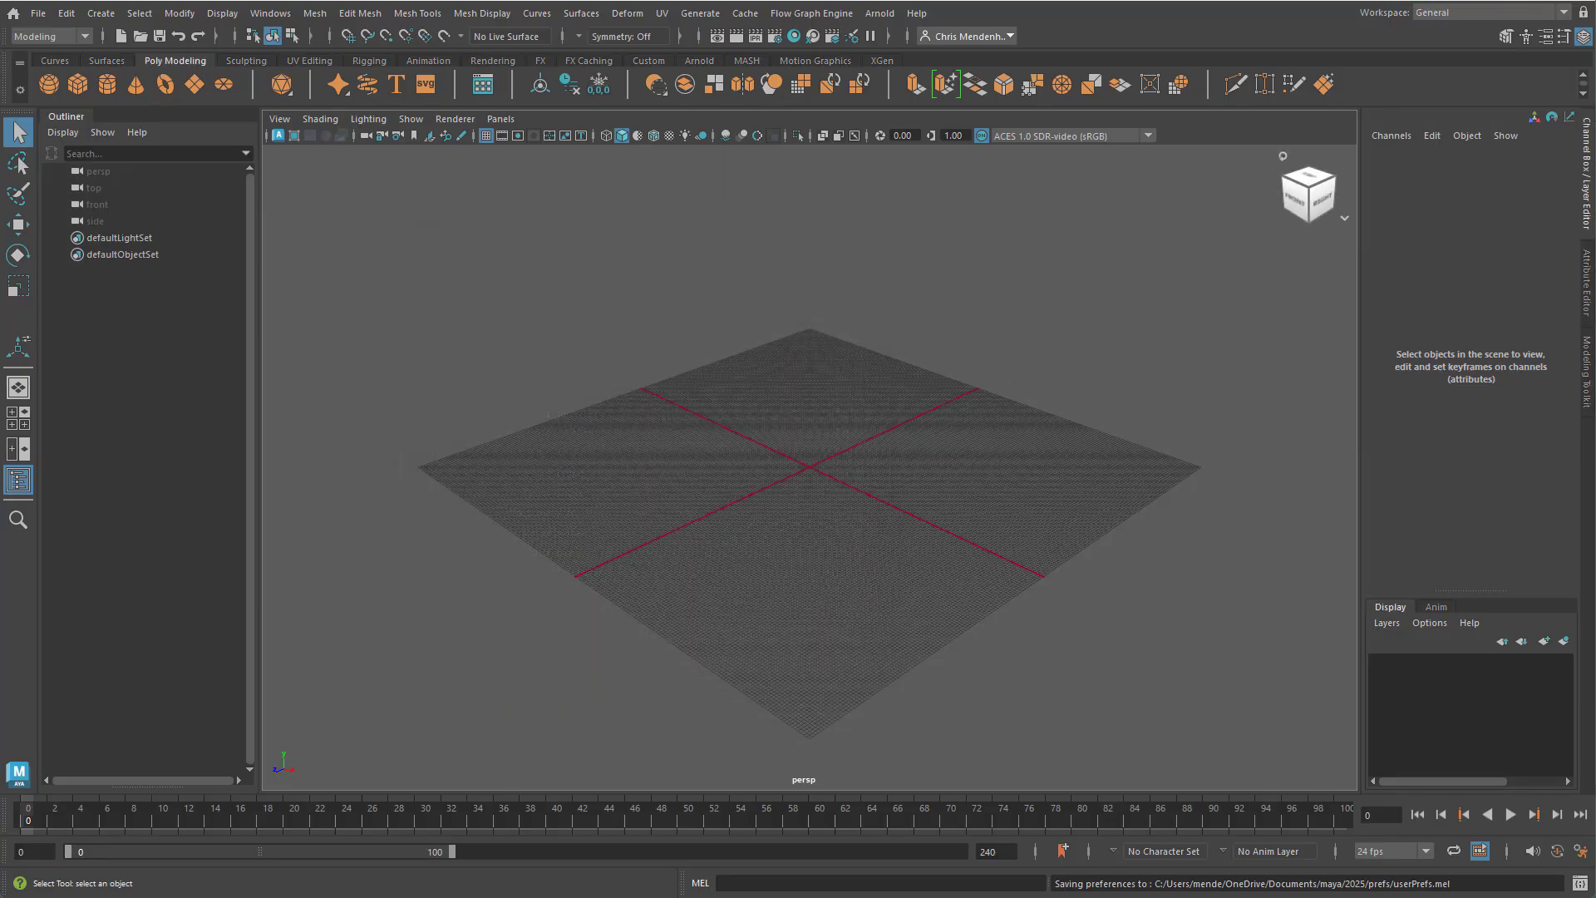
Step: Switch to File Explorer and delete the assets, autosave and cache folders from the sword project folder
key(alt+Tab)
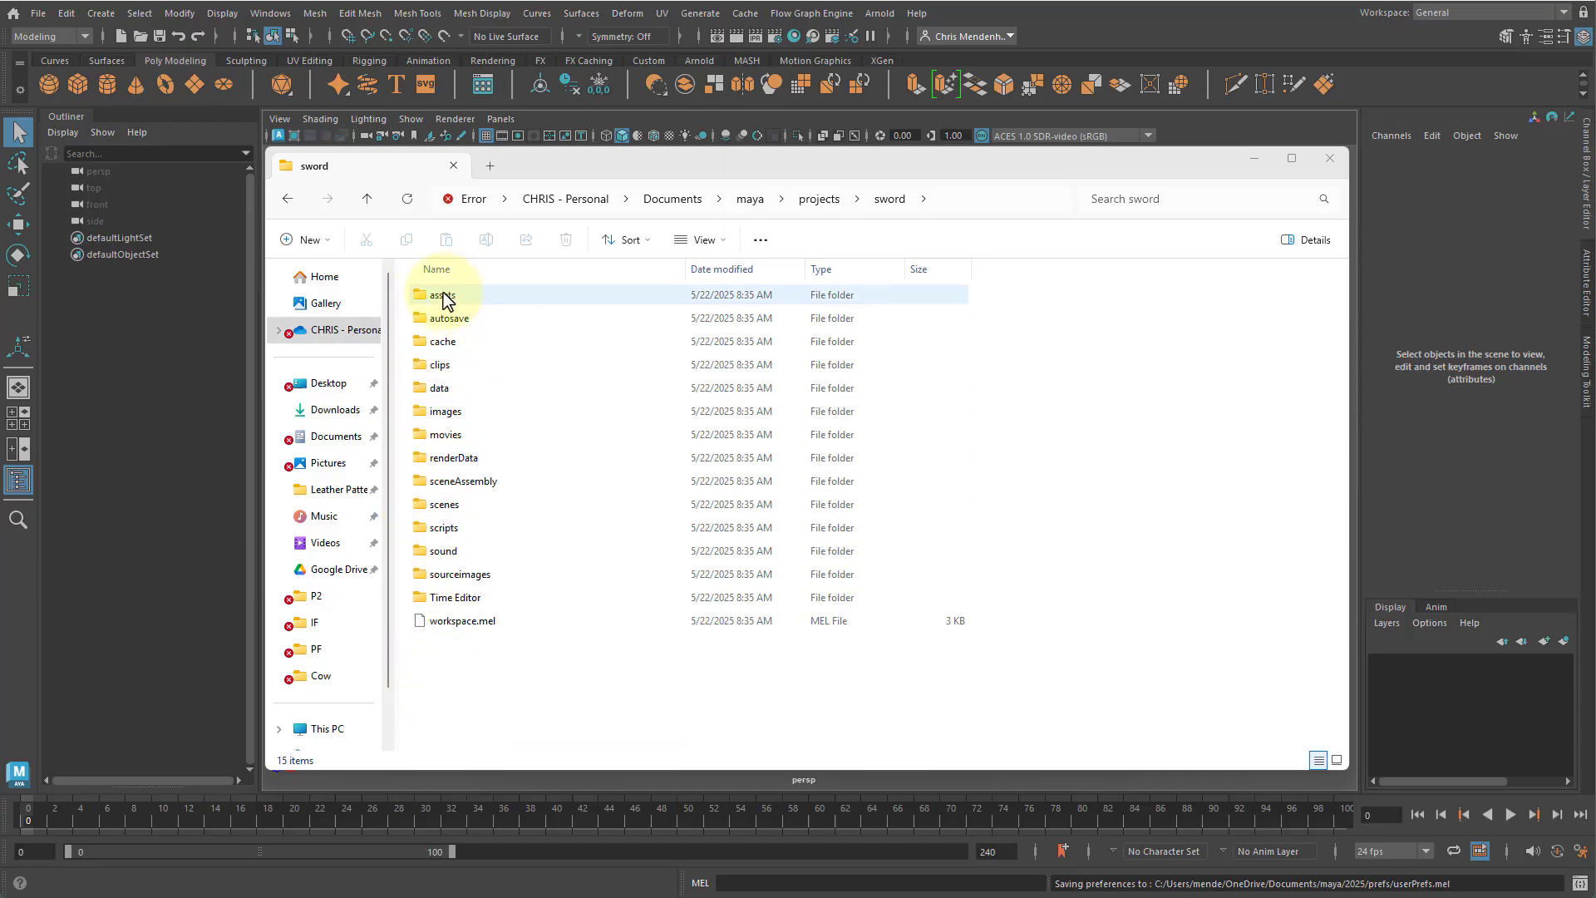
click(489, 299)
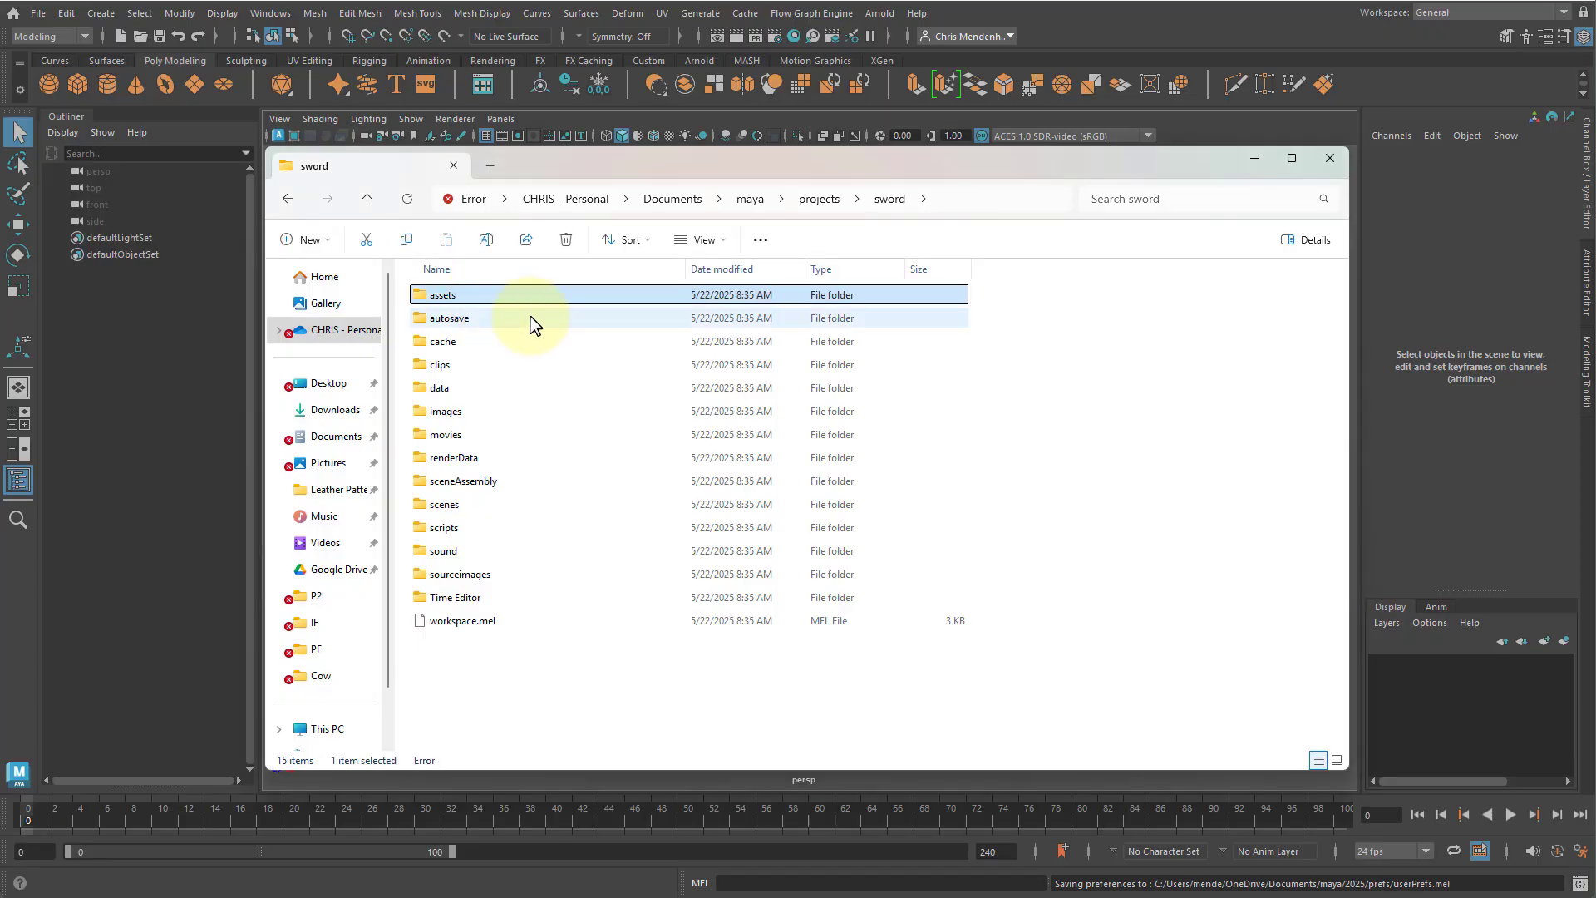
key(Delete)
click(800, 451)
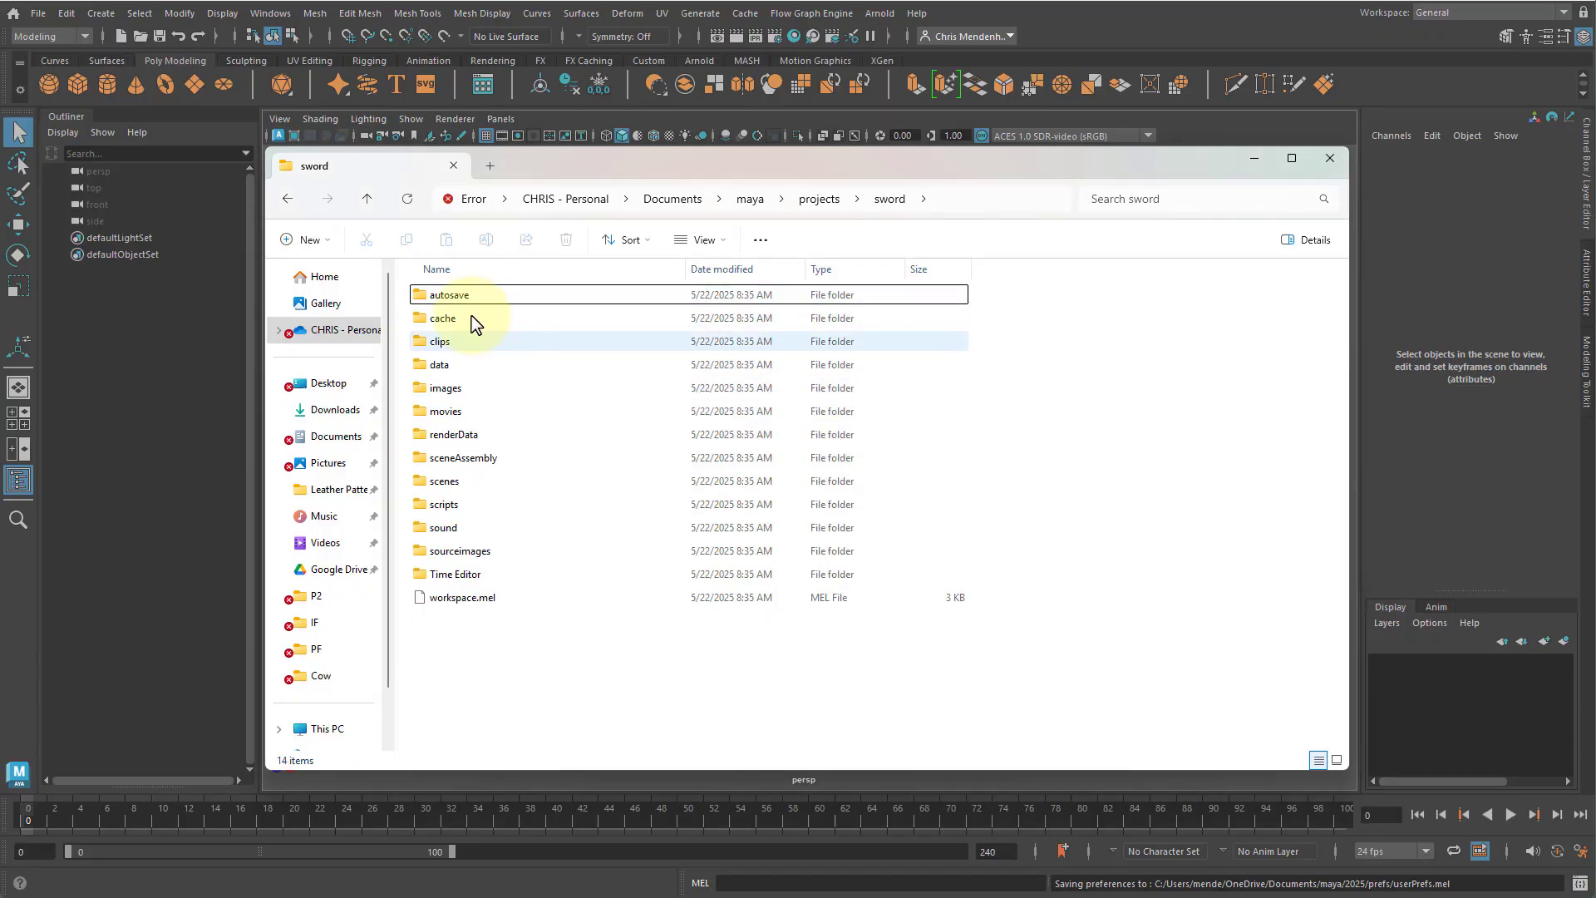
click(462, 296)
key(Delete)
click(822, 450)
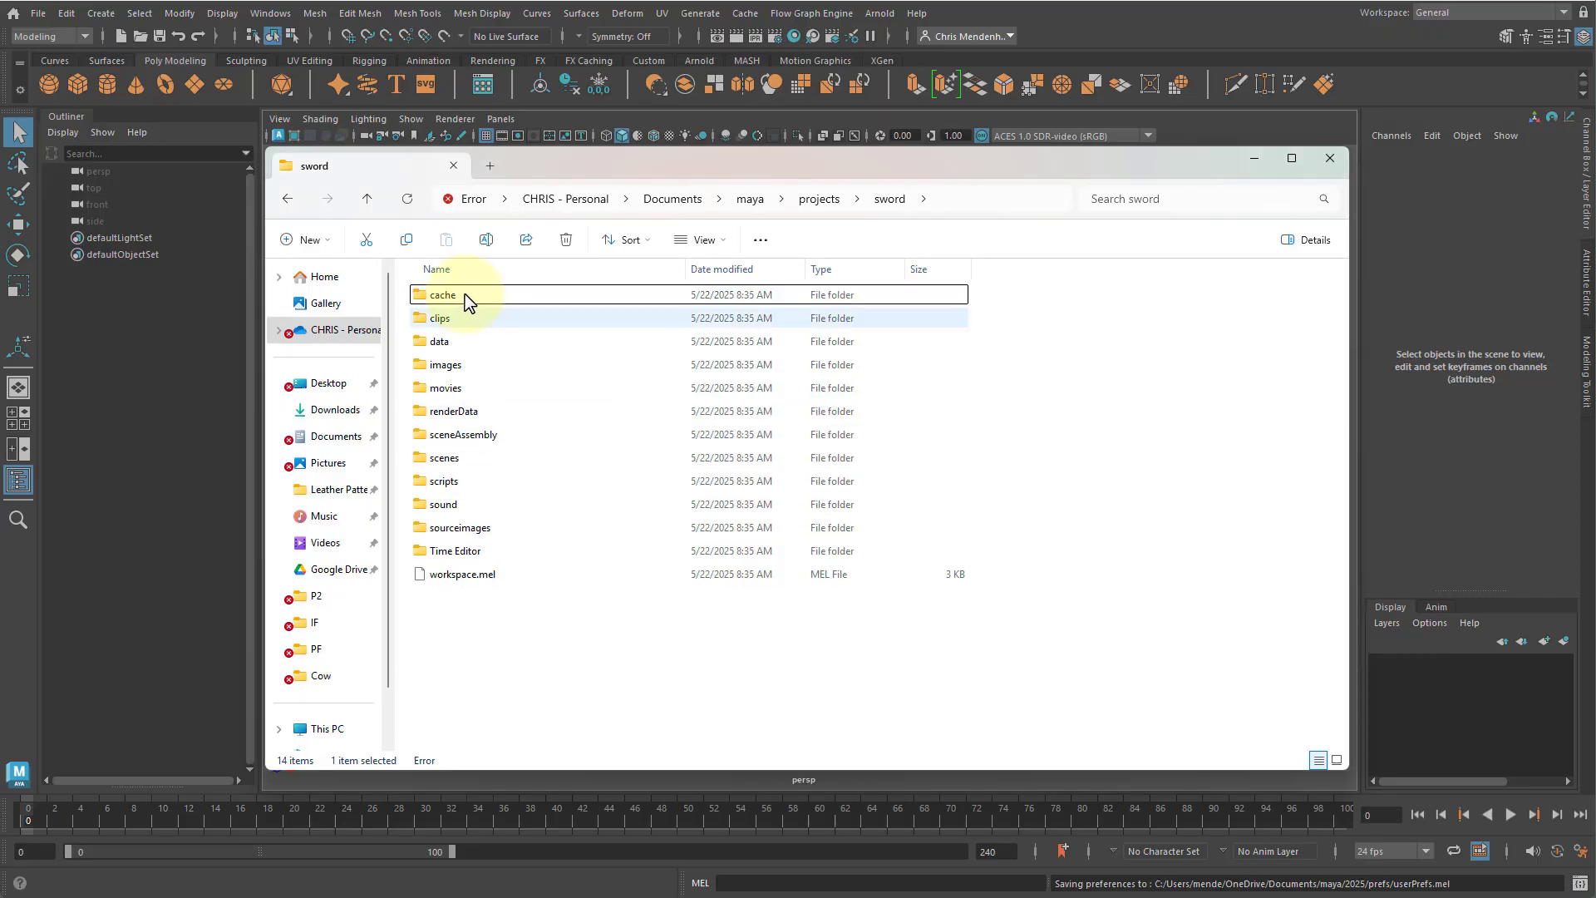
click(460, 299)
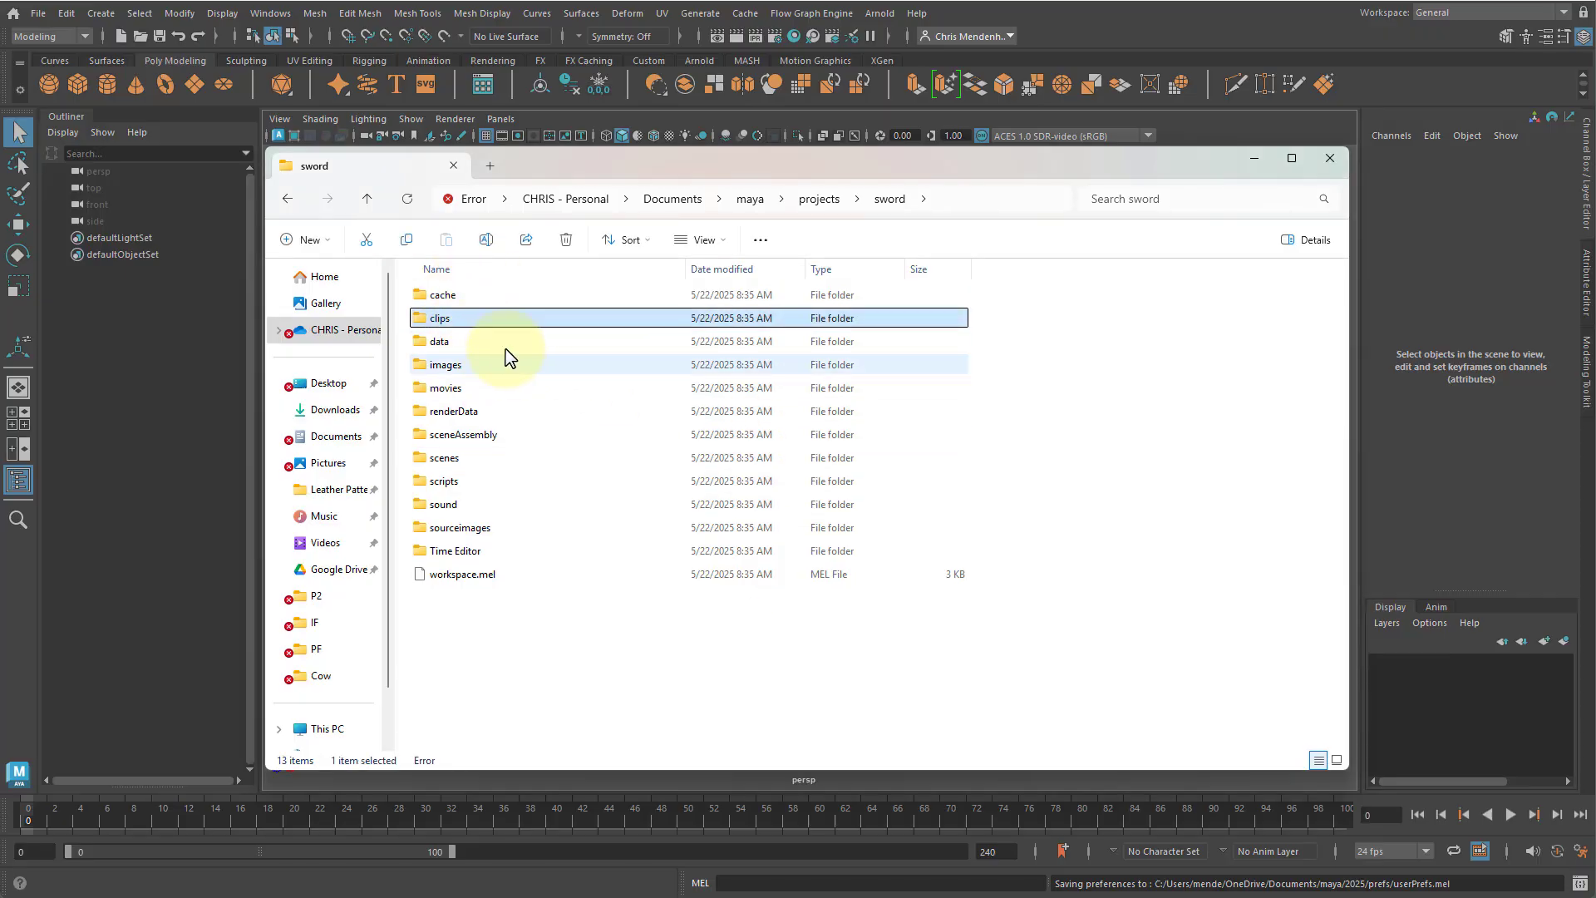
key(Delete)
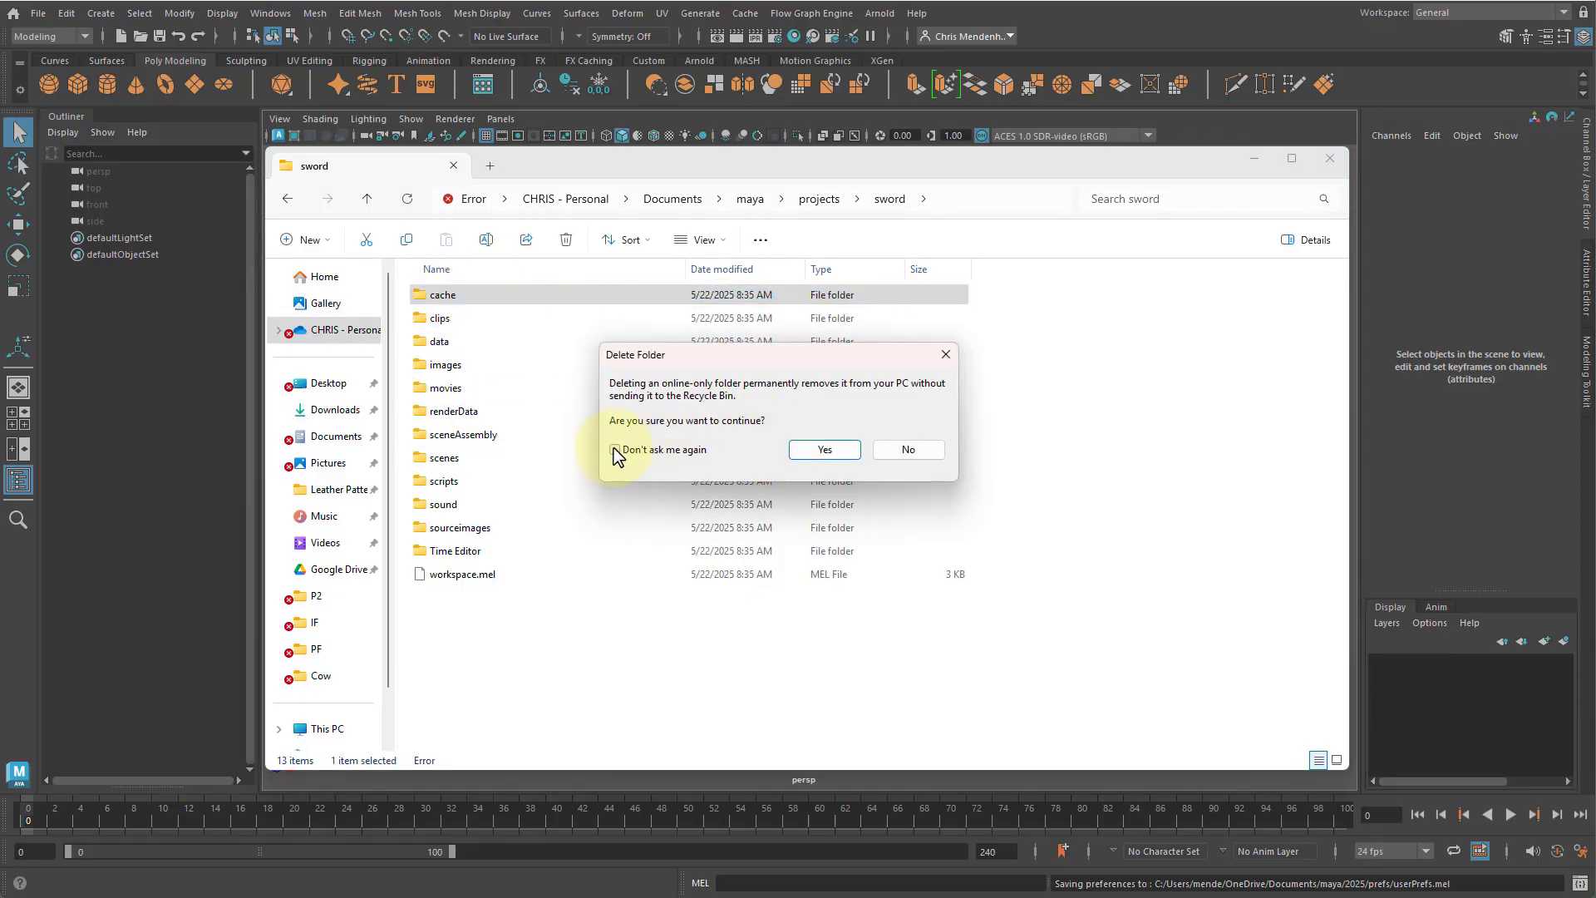
key(Return)
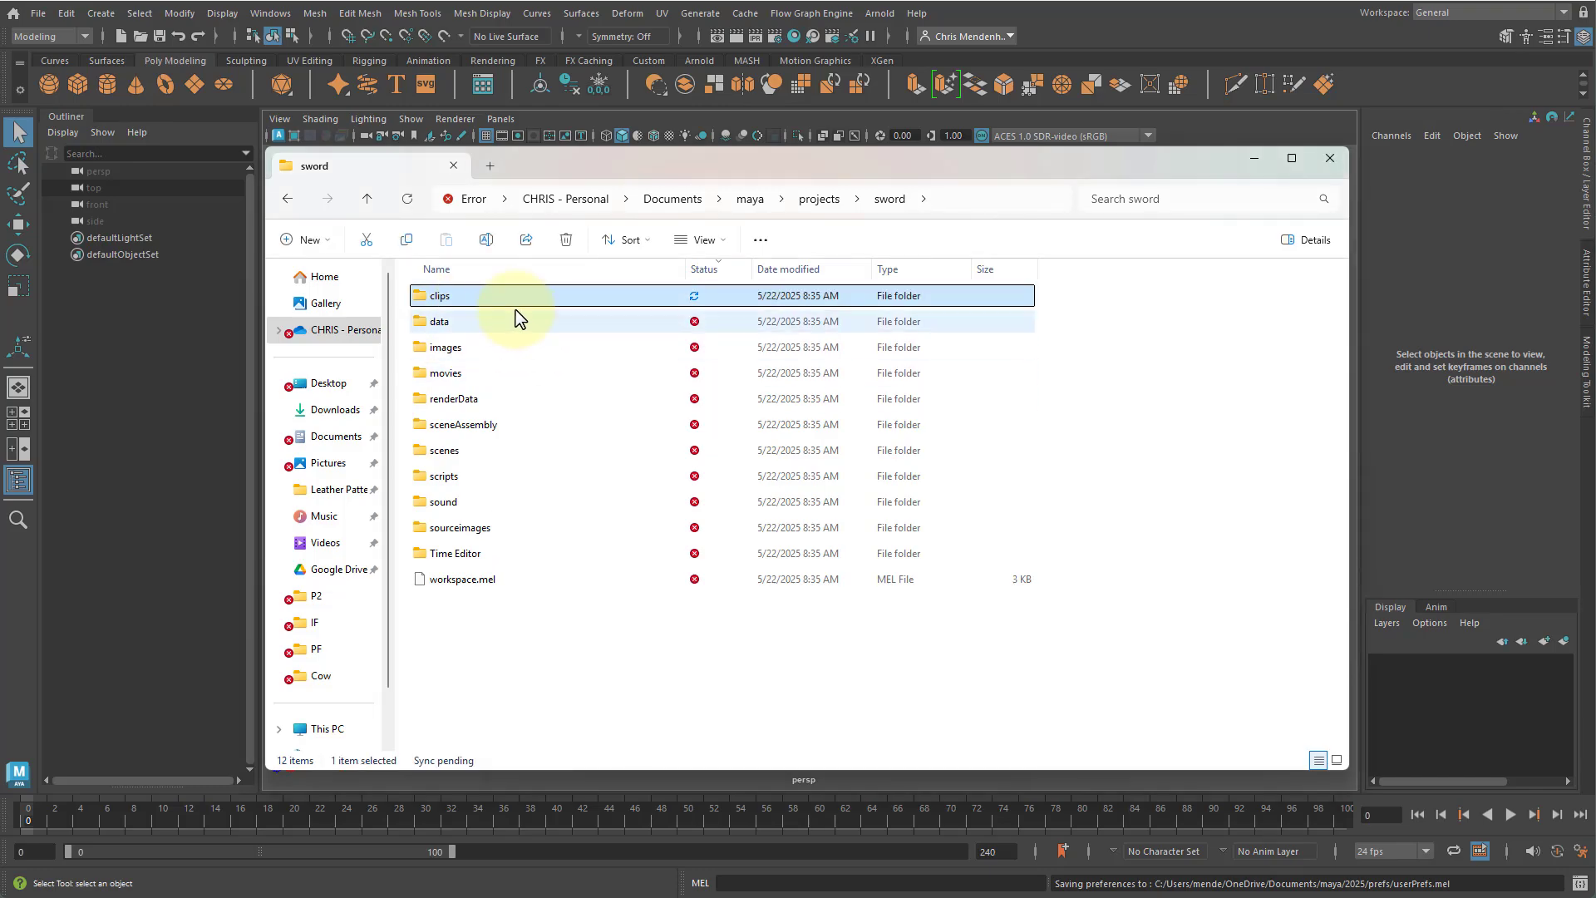
Step: Delete the clips, renderData, sceneAssembly, scripts, sound and Time Editor folders from the sword project, and close File Explorer
ctrl+click(473, 373)
ctrl+click(468, 379)
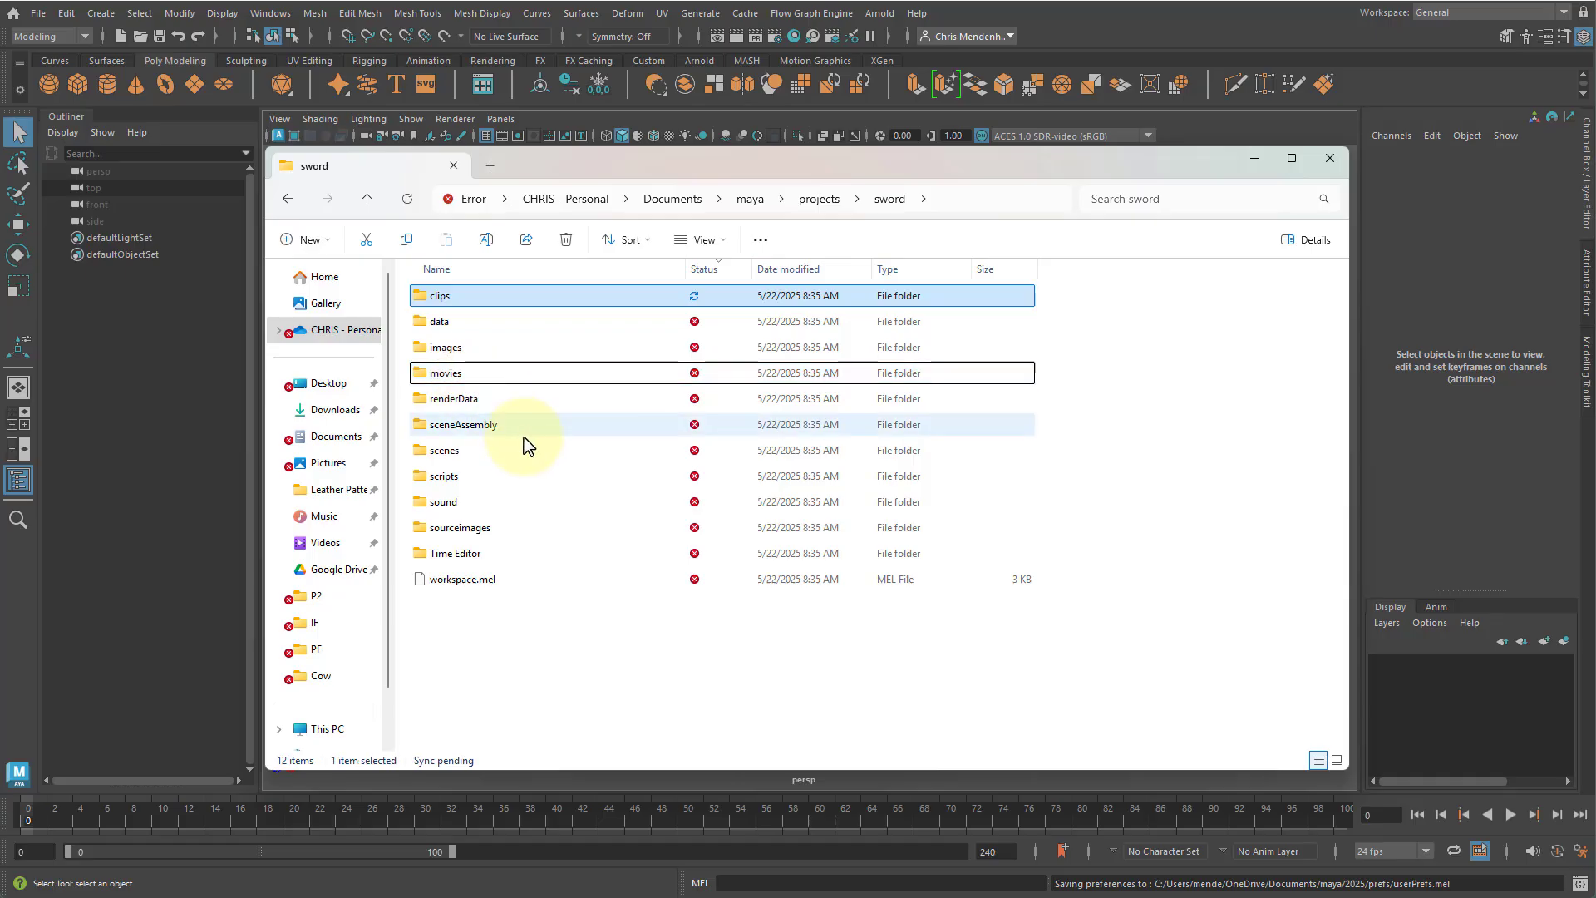
ctrl+click(486, 399)
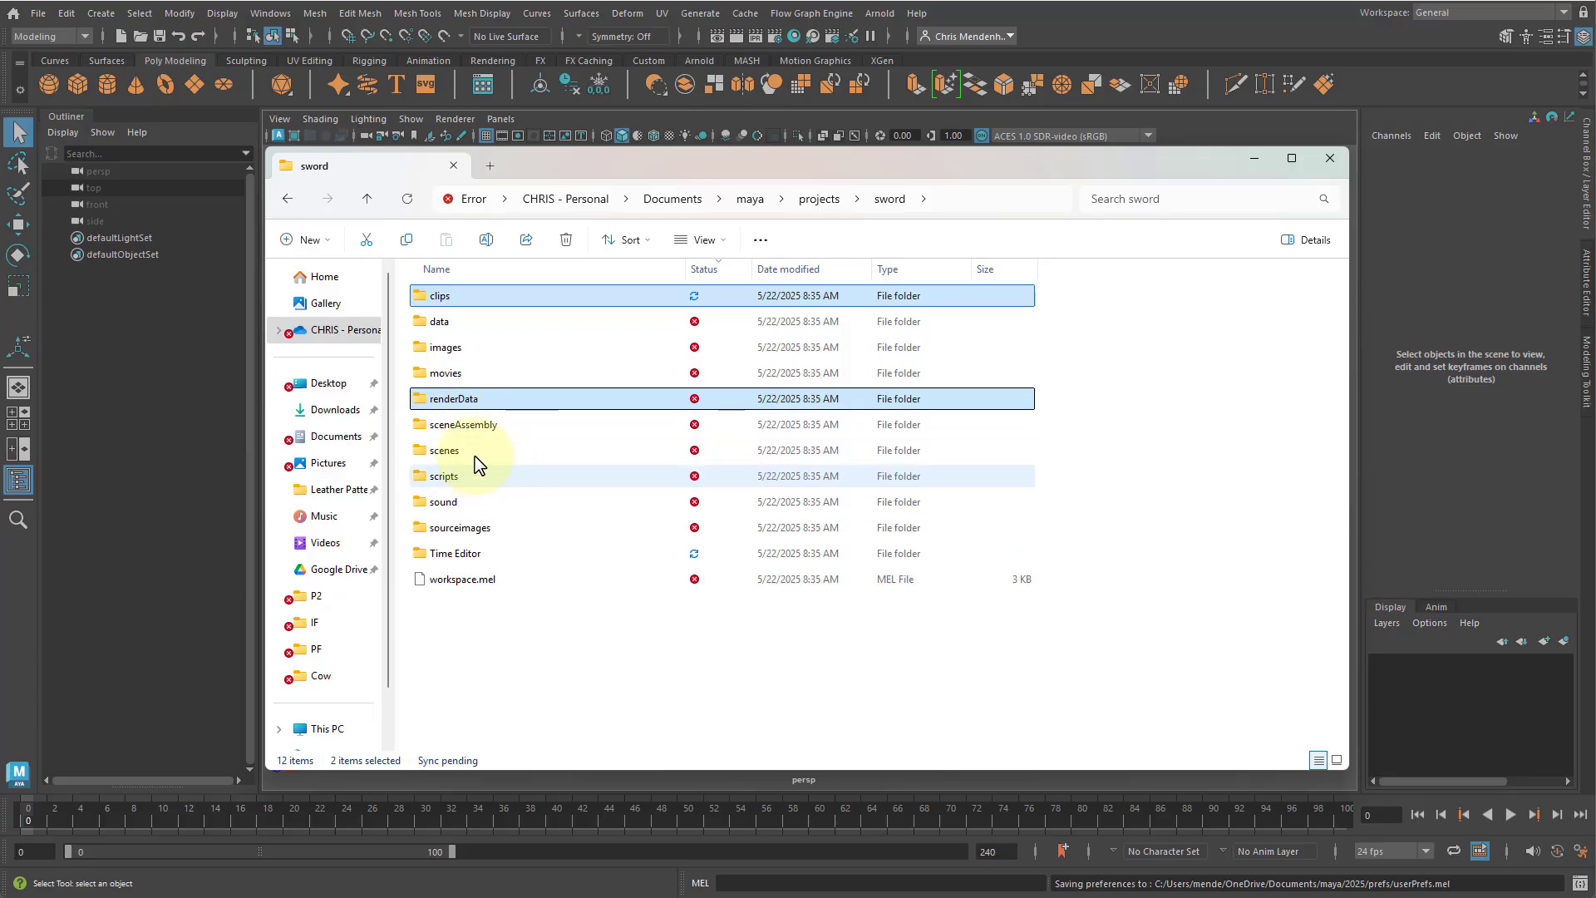
ctrl+click(480, 428)
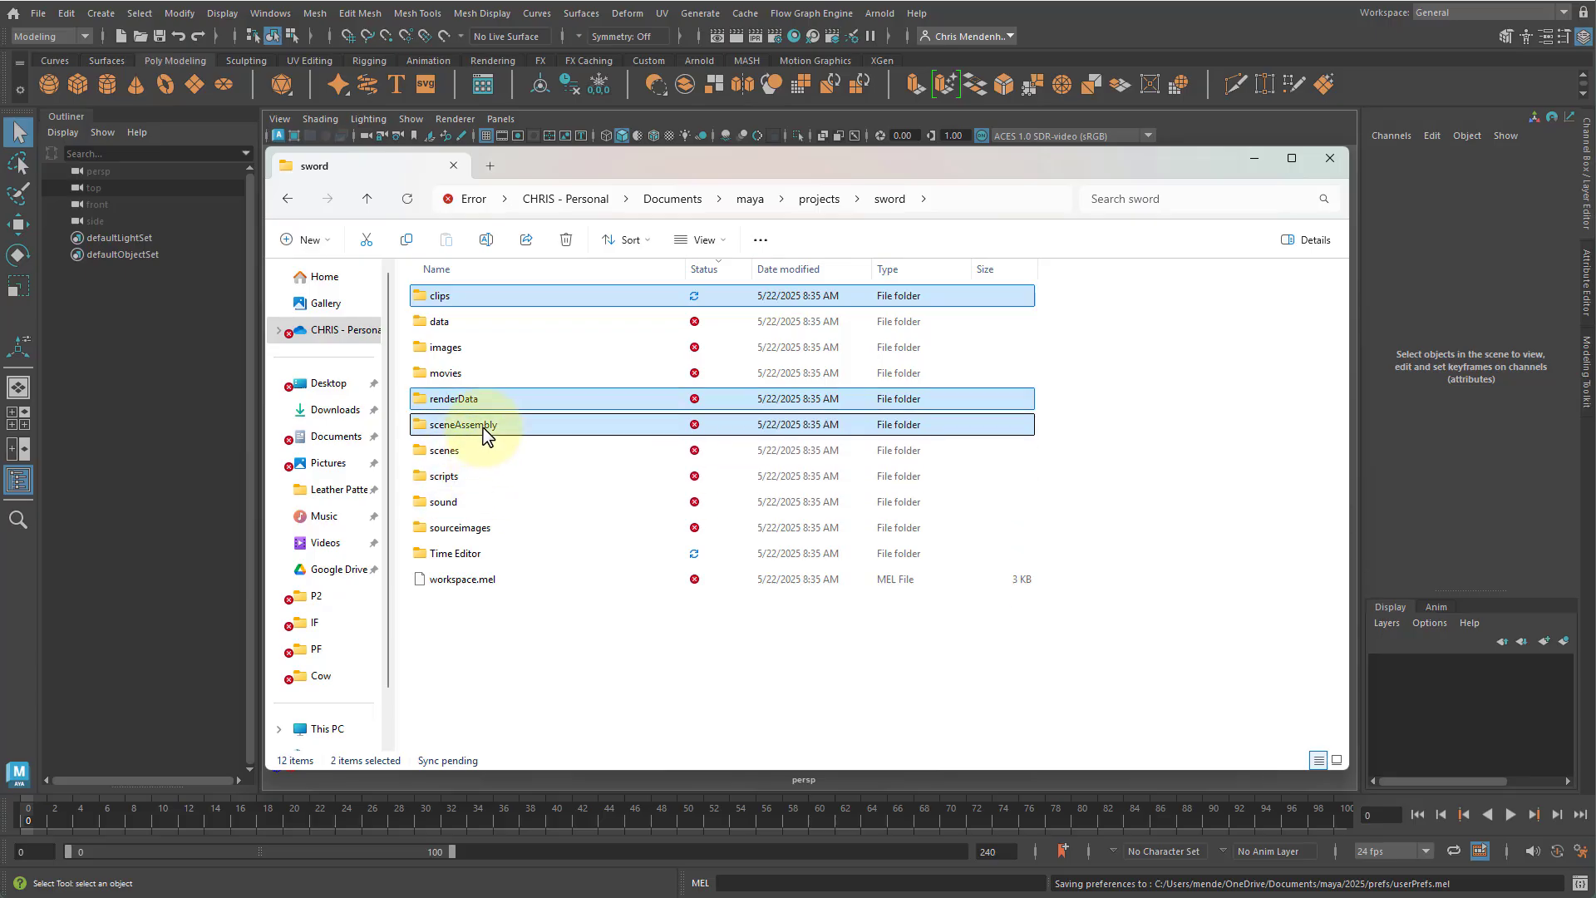
ctrl+click(487, 481)
ctrl+click(493, 504)
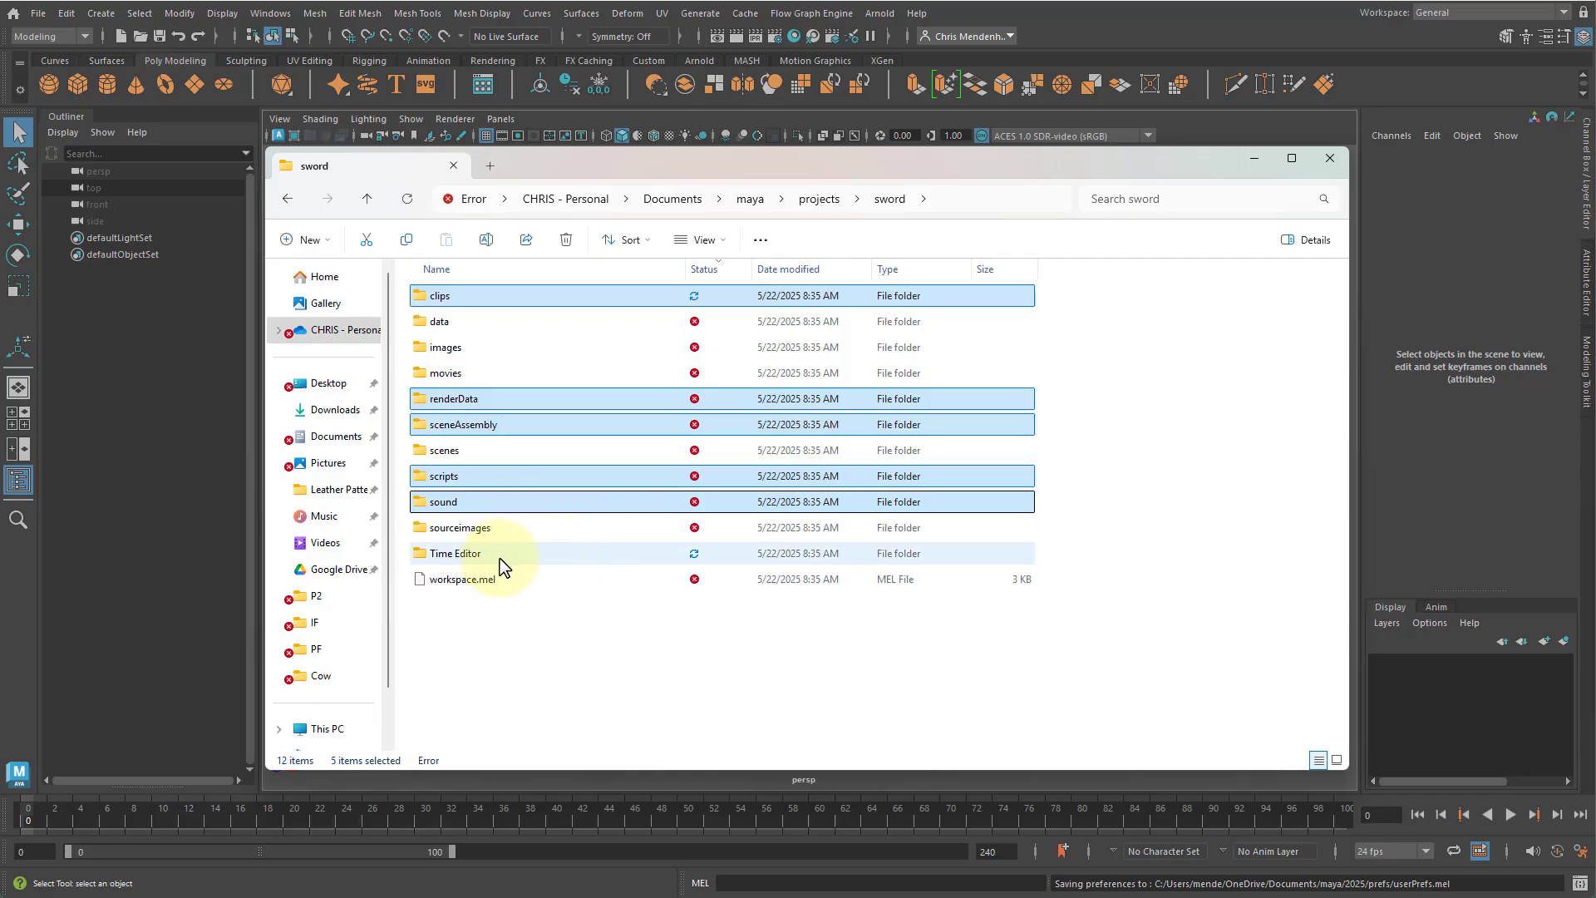
ctrl+click(538, 556)
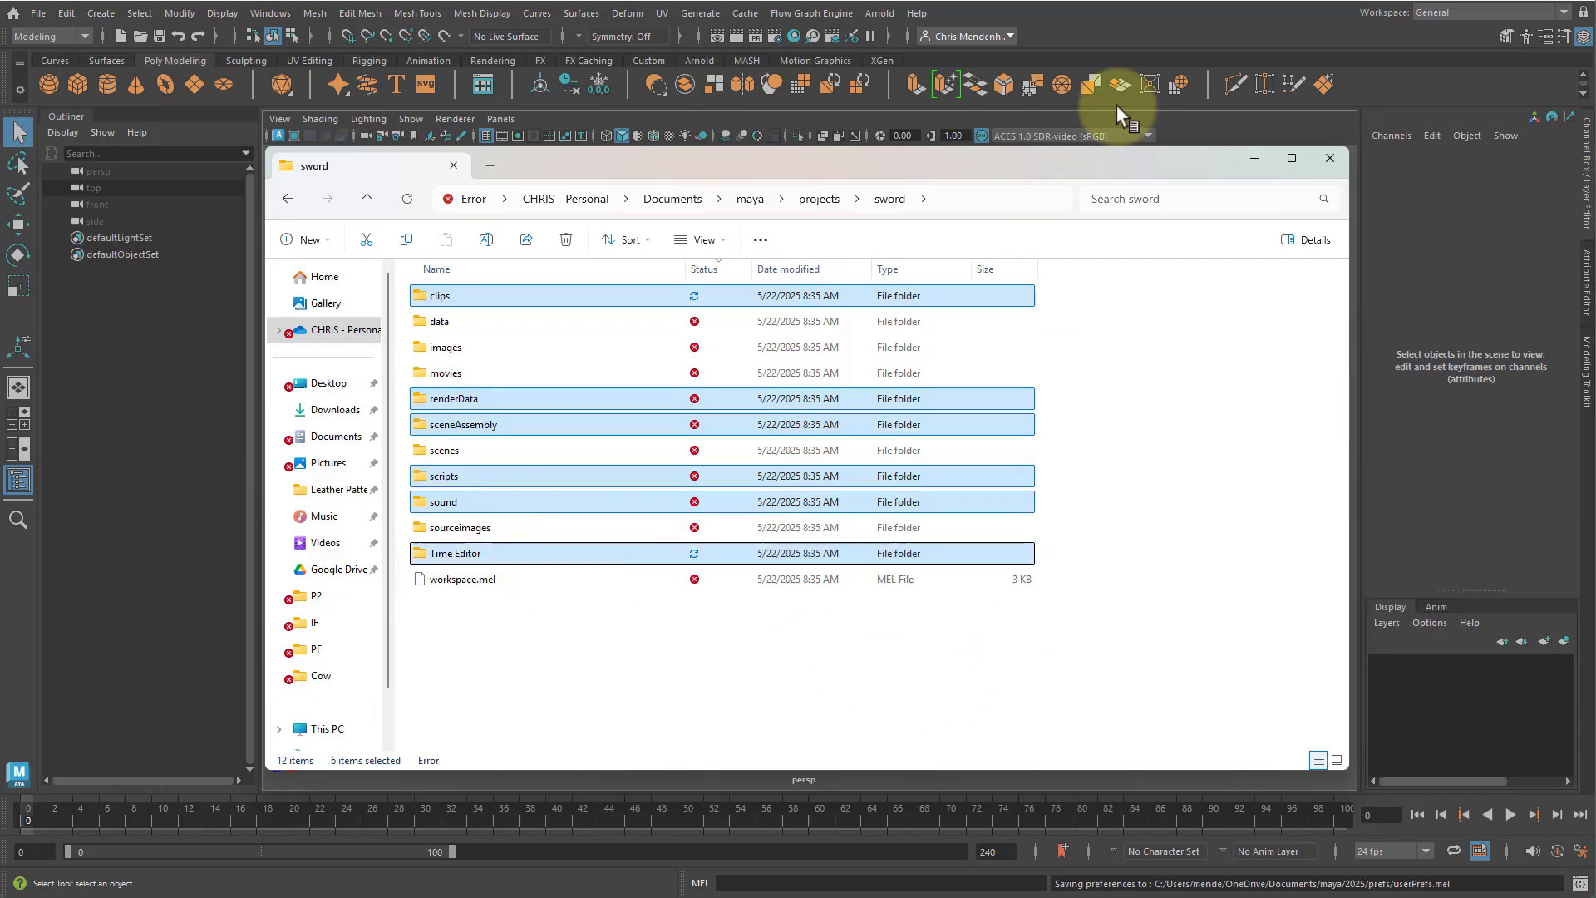
key(Delete)
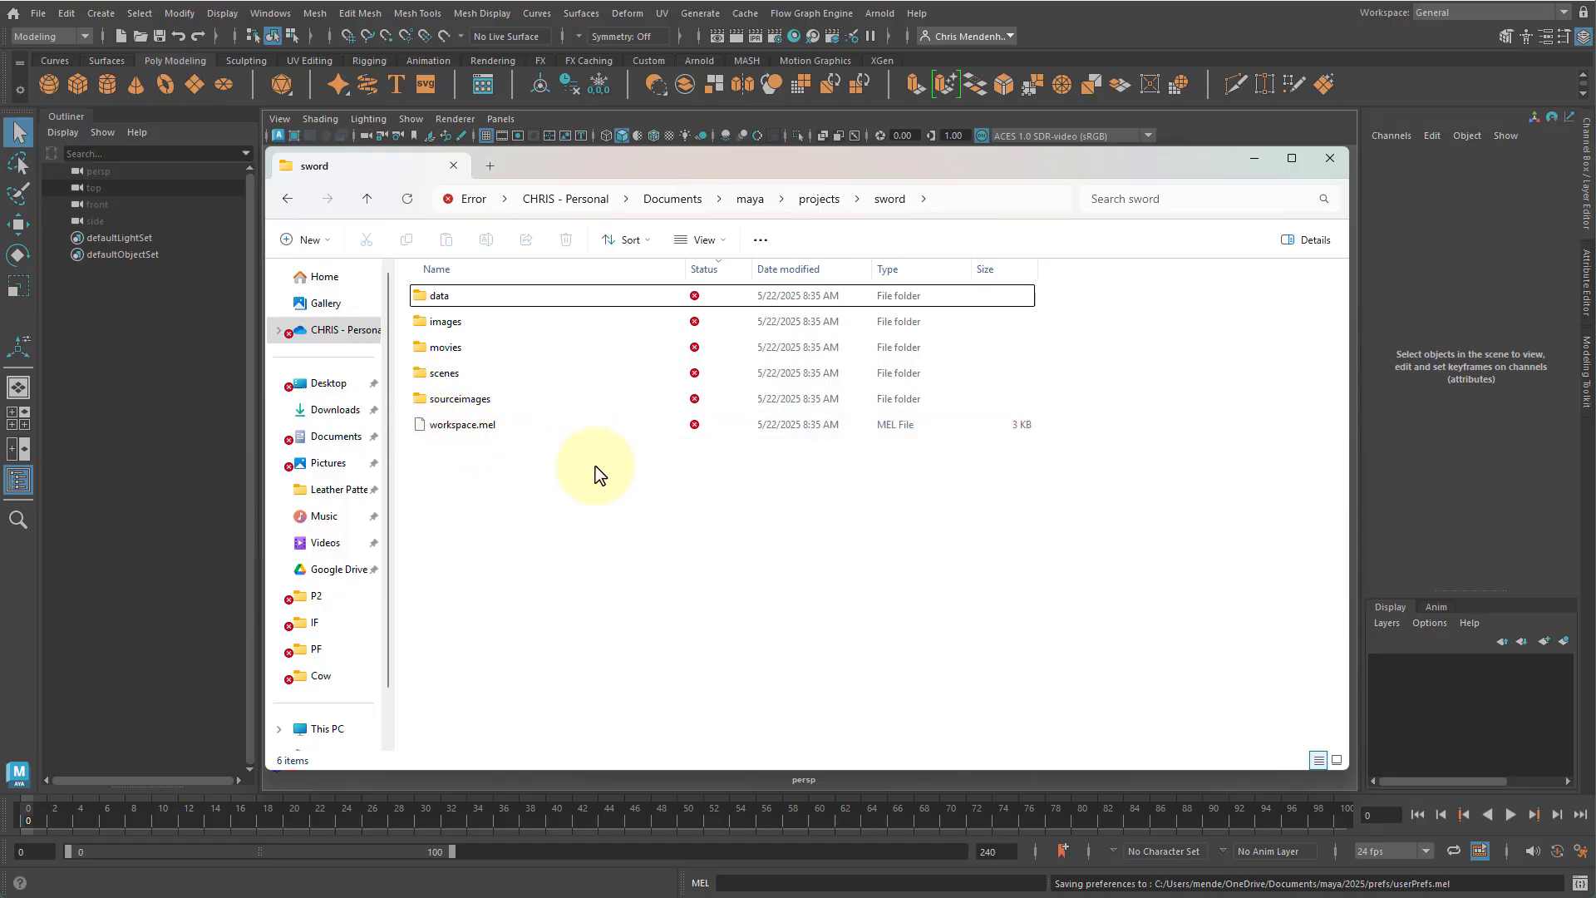
click(1330, 160)
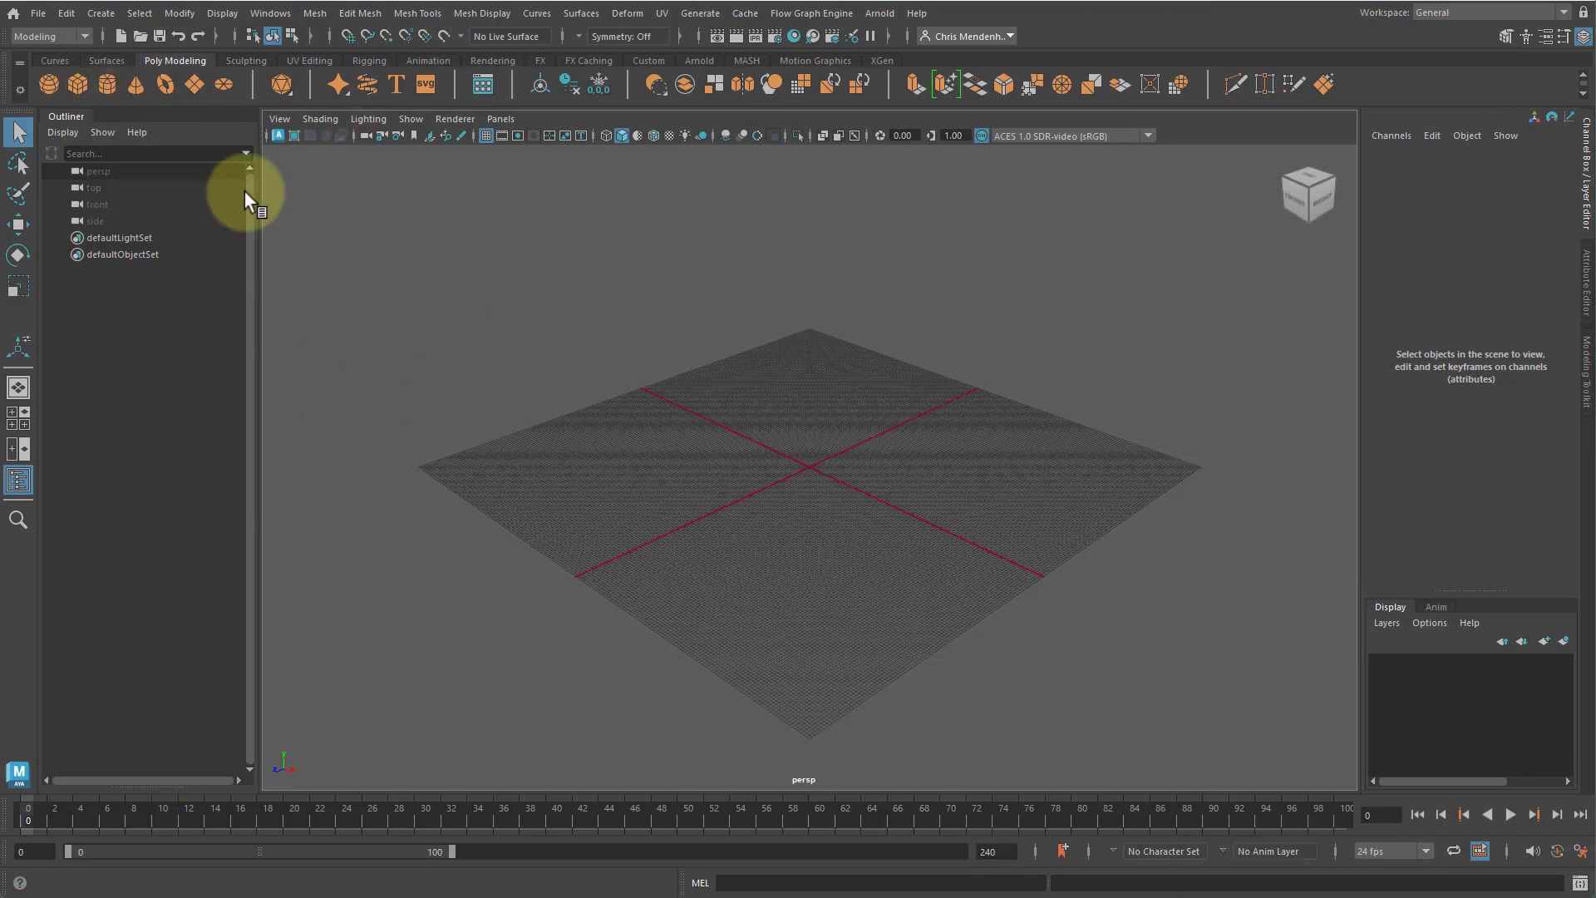
Step: Create a polygon cube at the origin of the scene and frame it in the perspective view
click(78, 84)
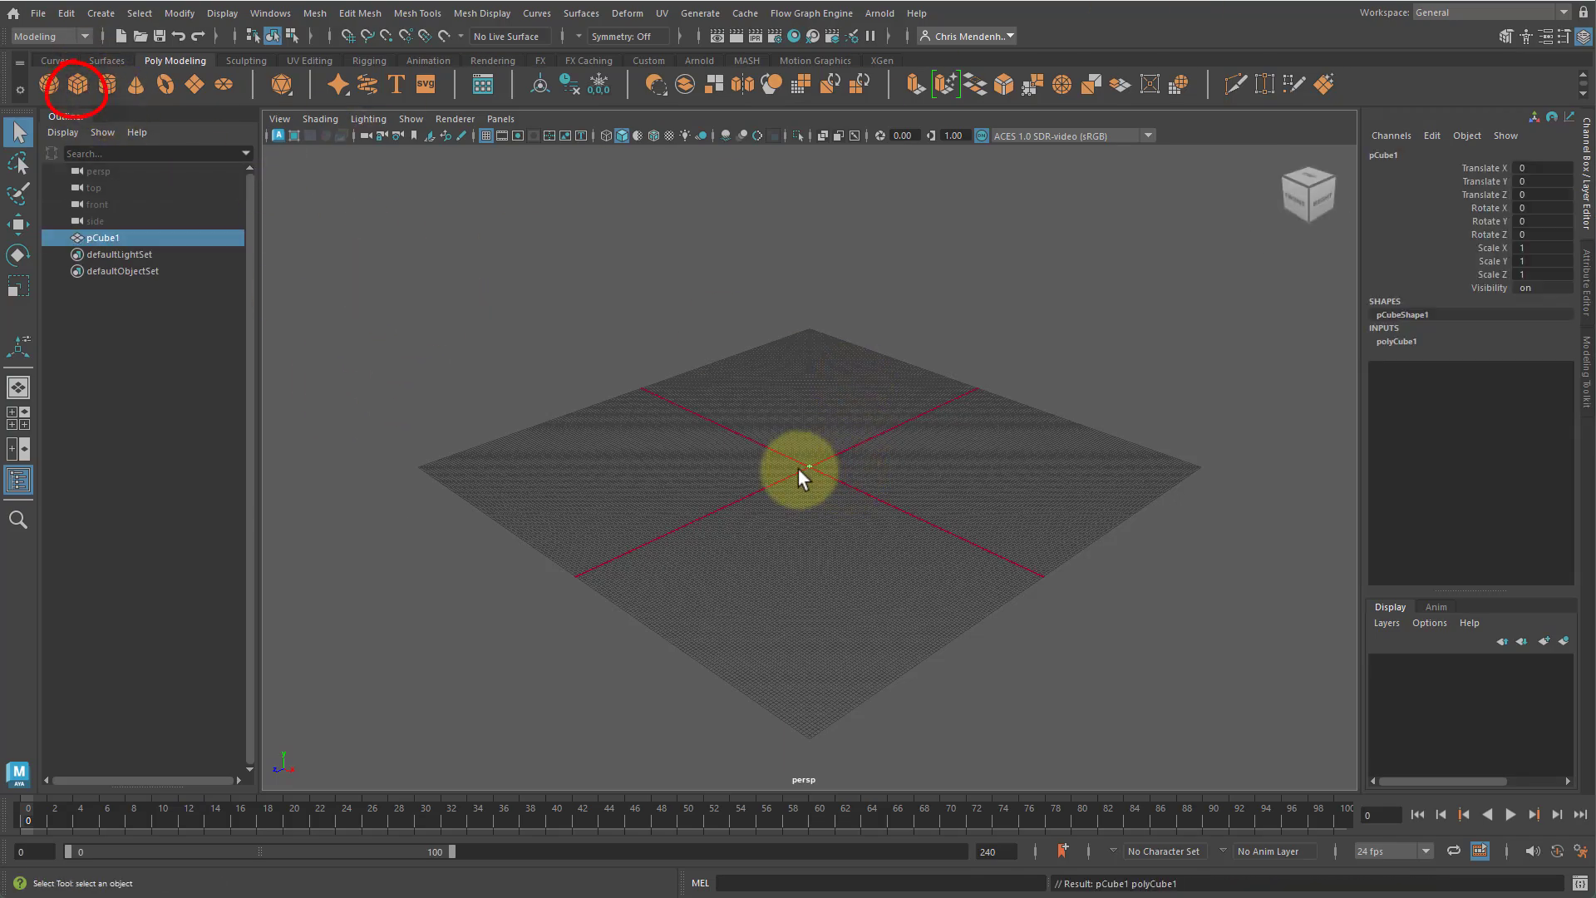
key(f)
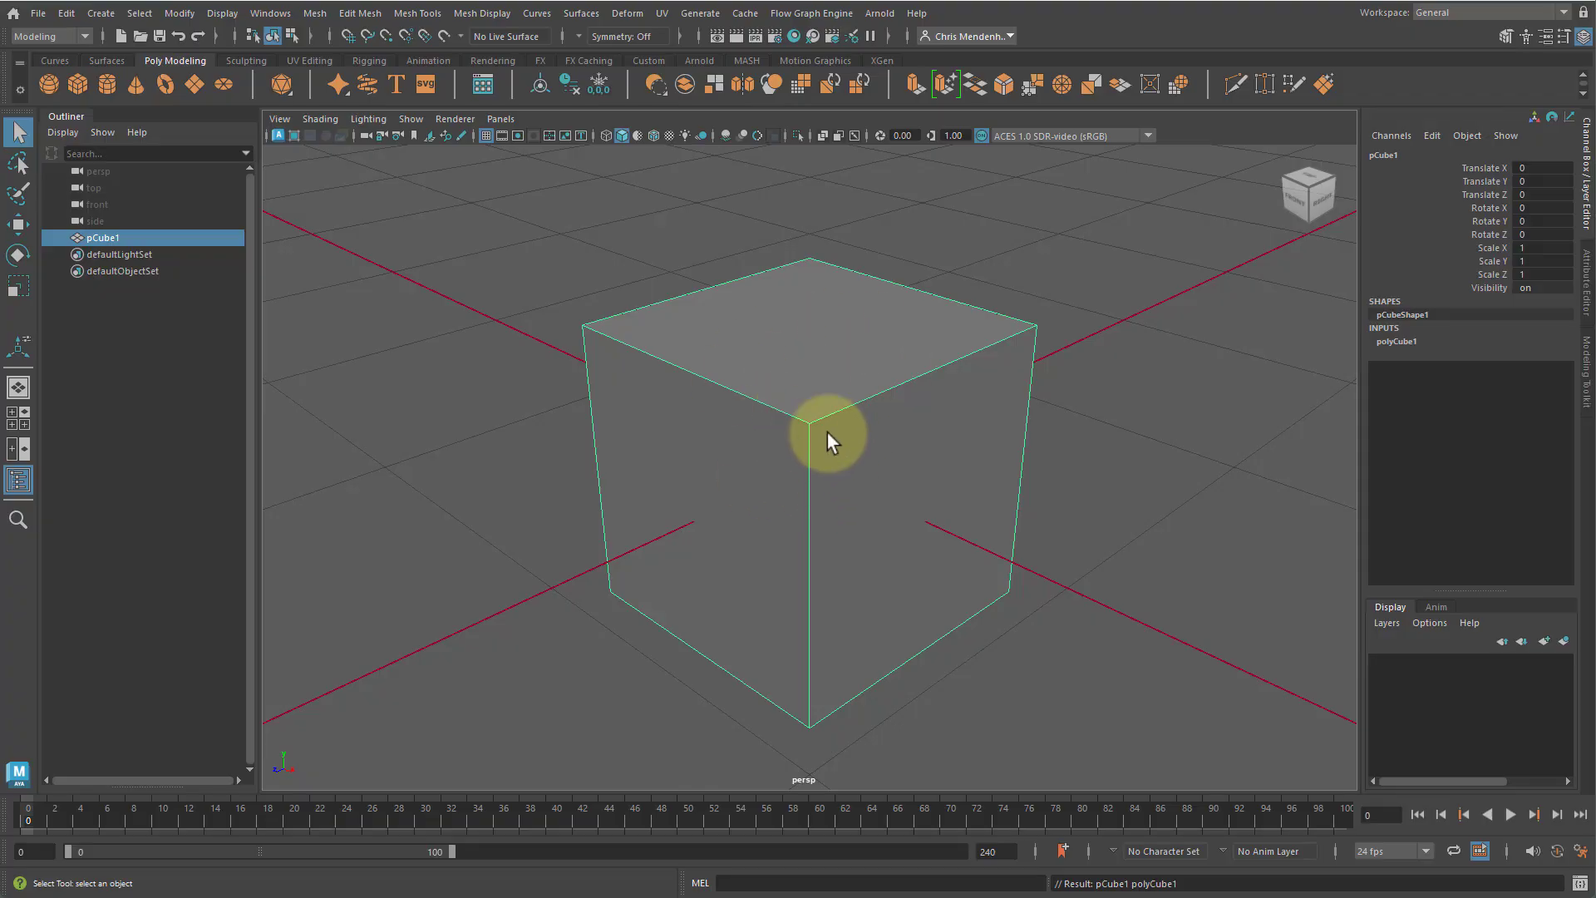
scroll(826, 436, down, 5)
scroll(826, 435, up, 5)
scroll(826, 426, down, 8)
scroll(826, 431, up, 5)
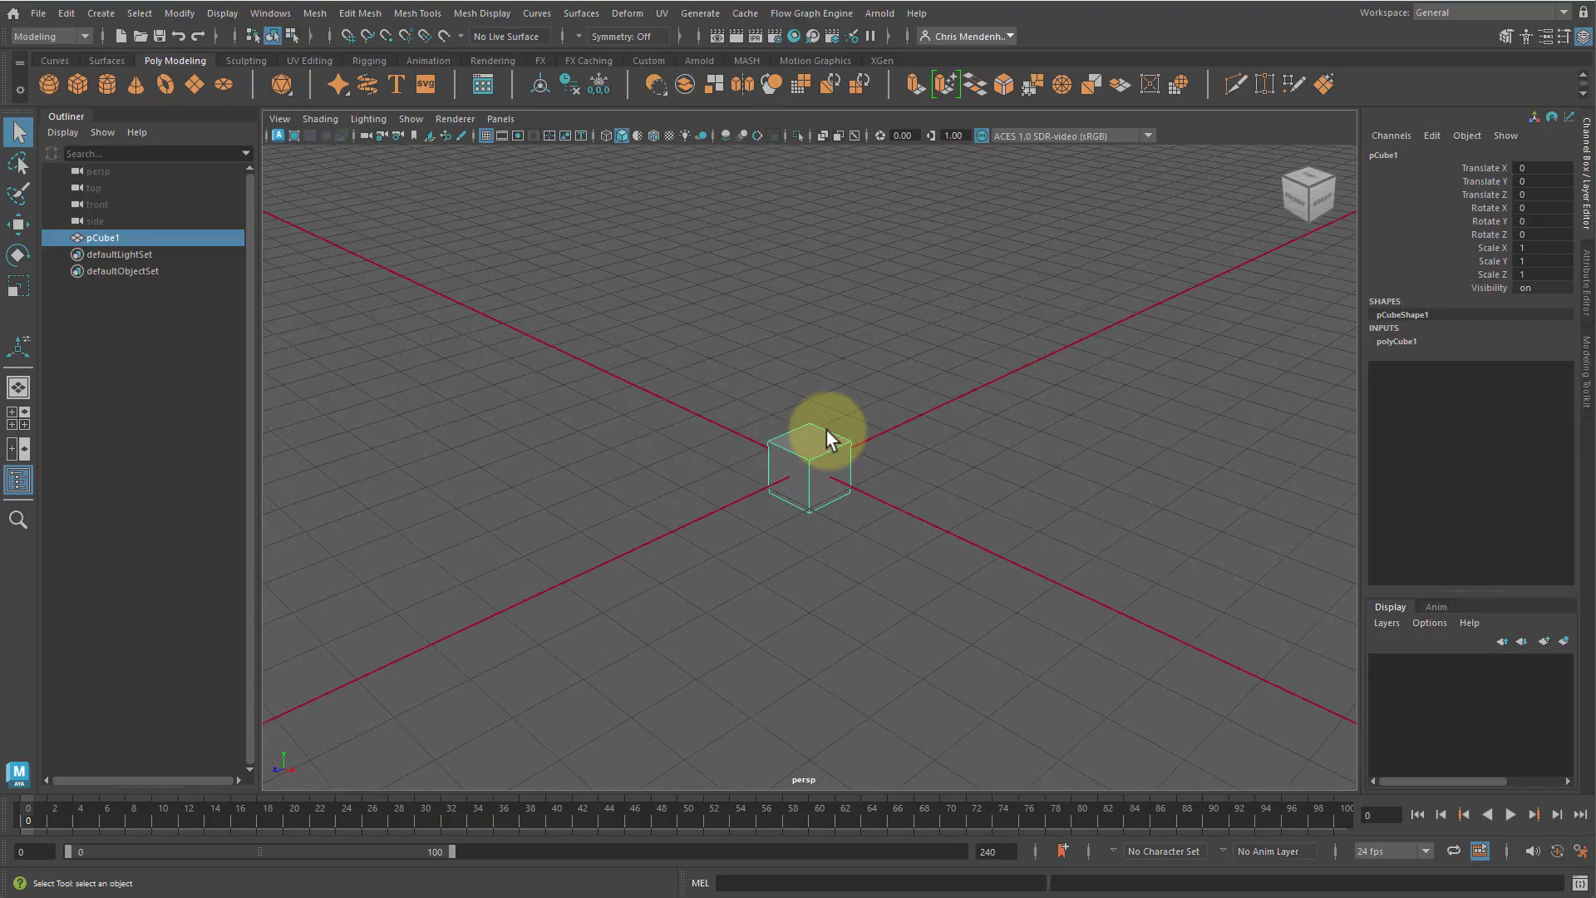
Step: Set the polygon cube's Subdivisions Depth to 2 in its polyCube1 construction inputs
scroll(827, 431, up, 4)
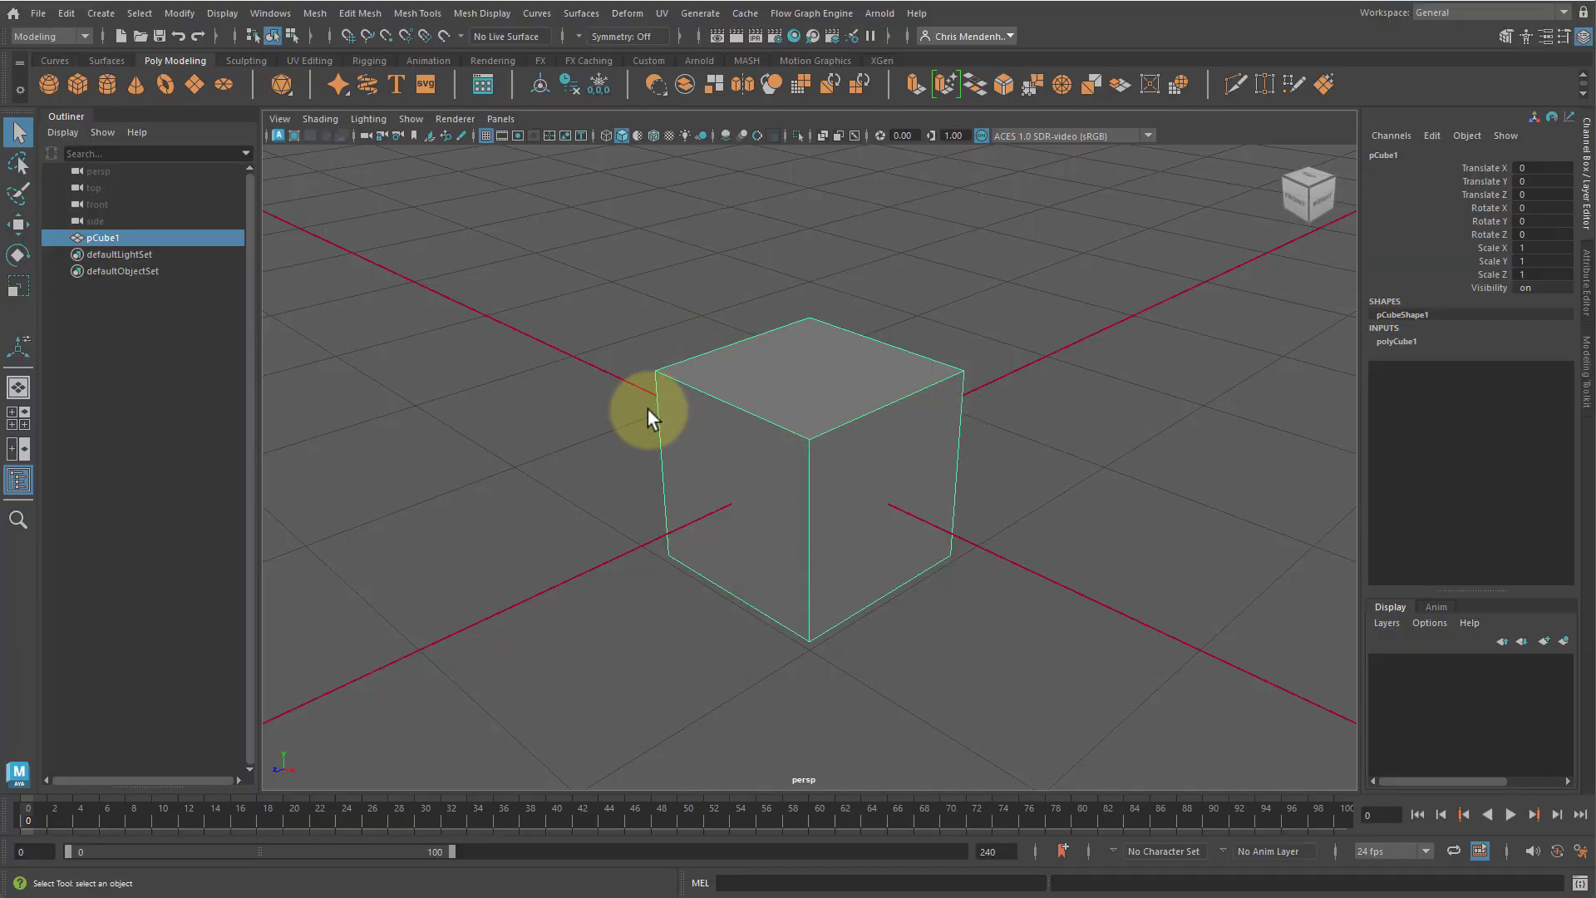
alt+drag(896, 474, 821, 353)
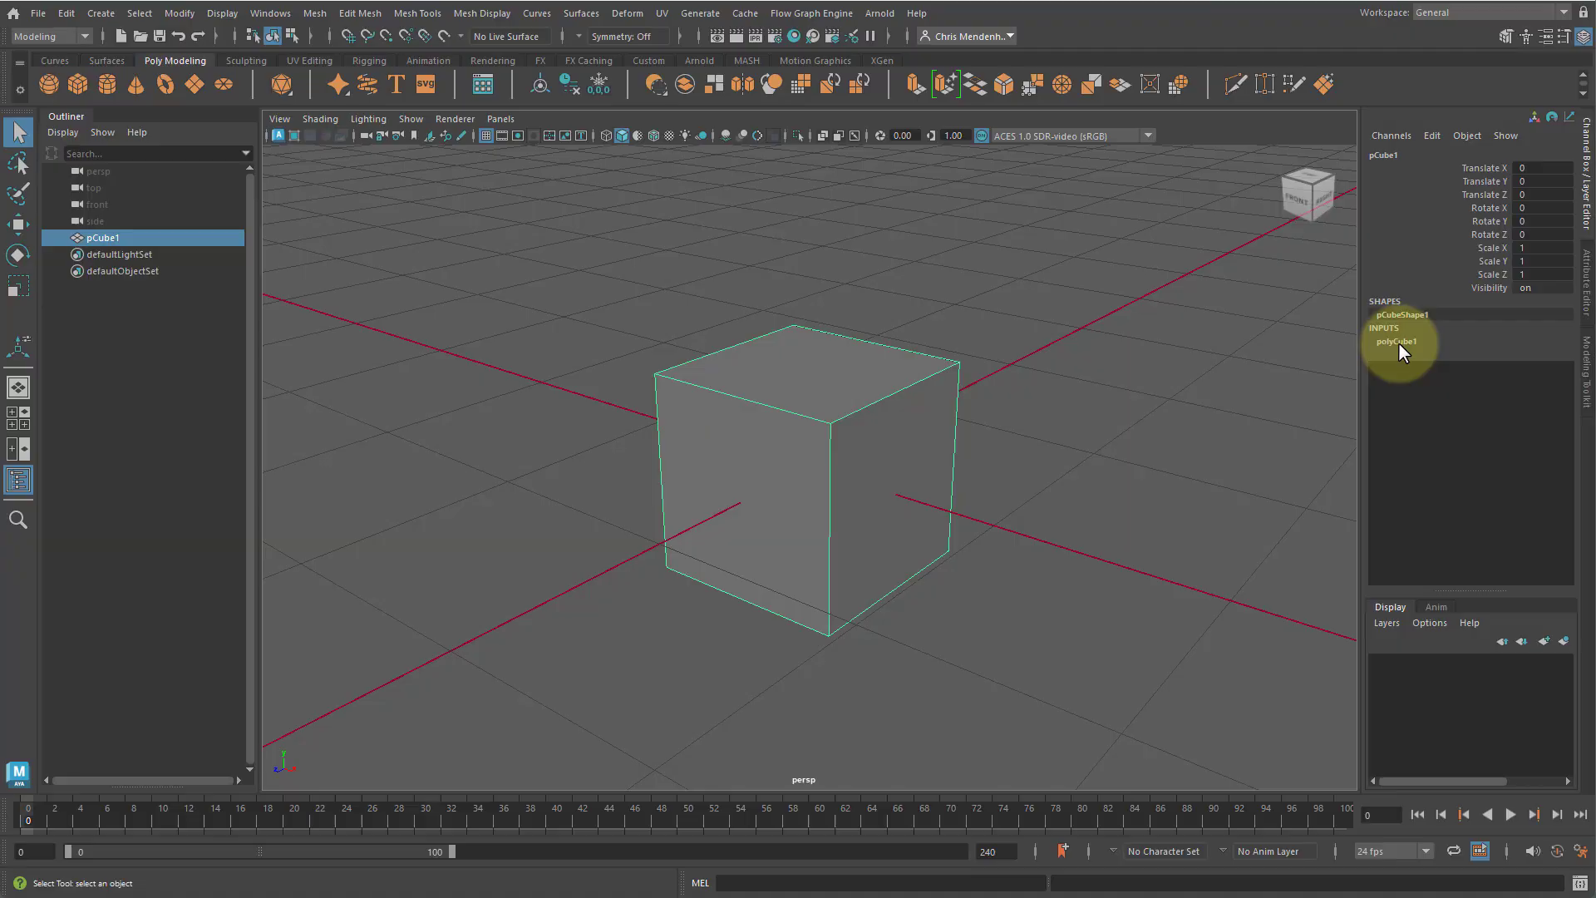
click(1398, 341)
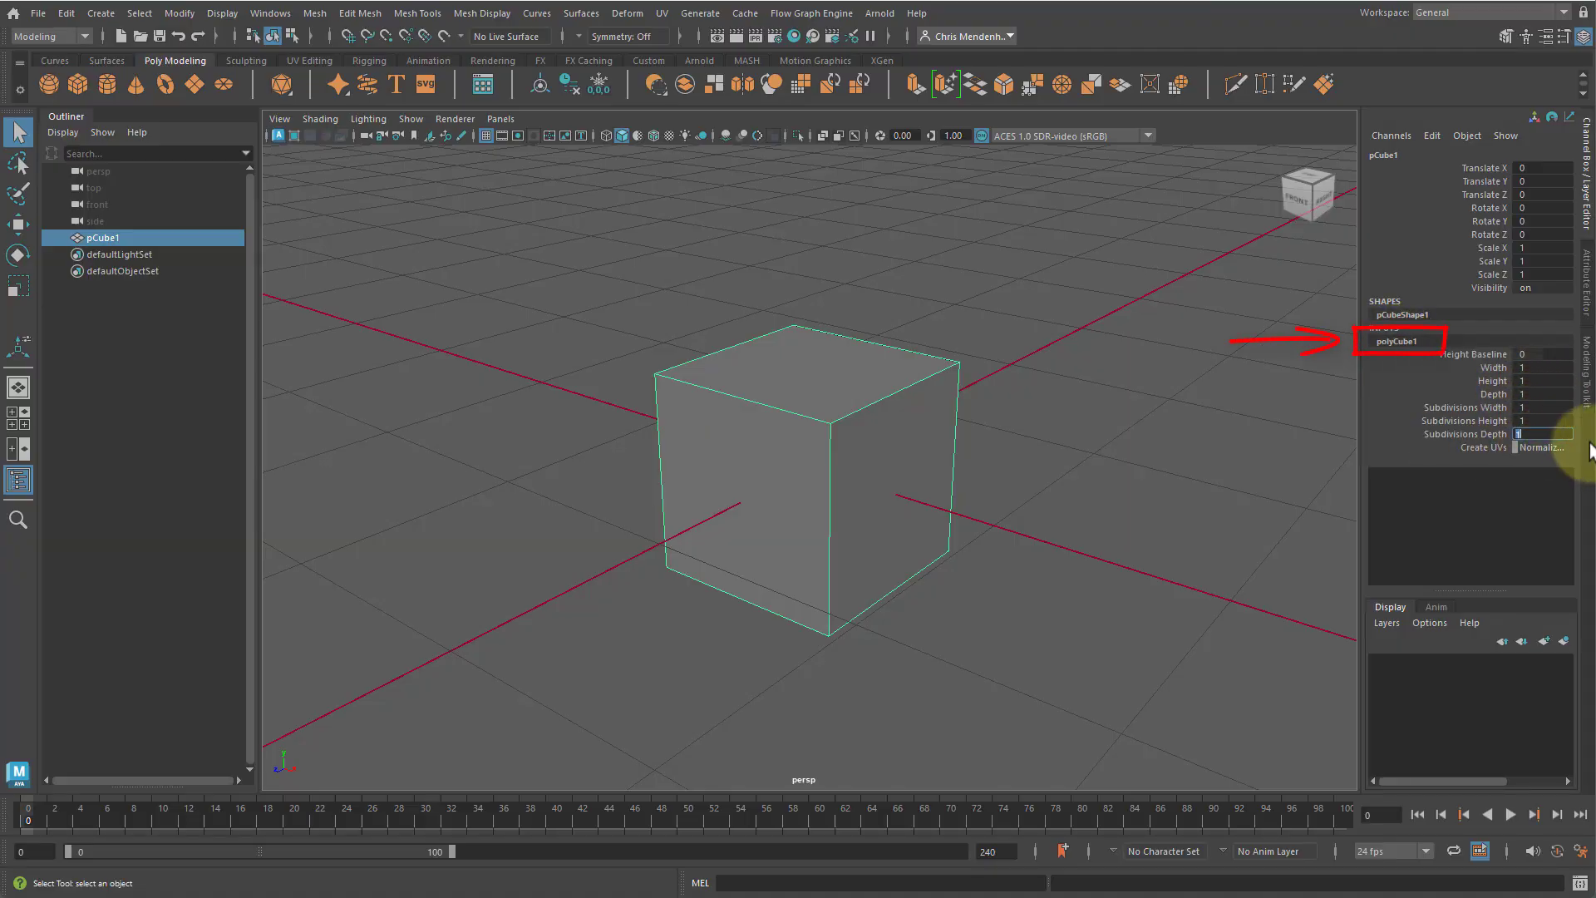
click(1528, 434)
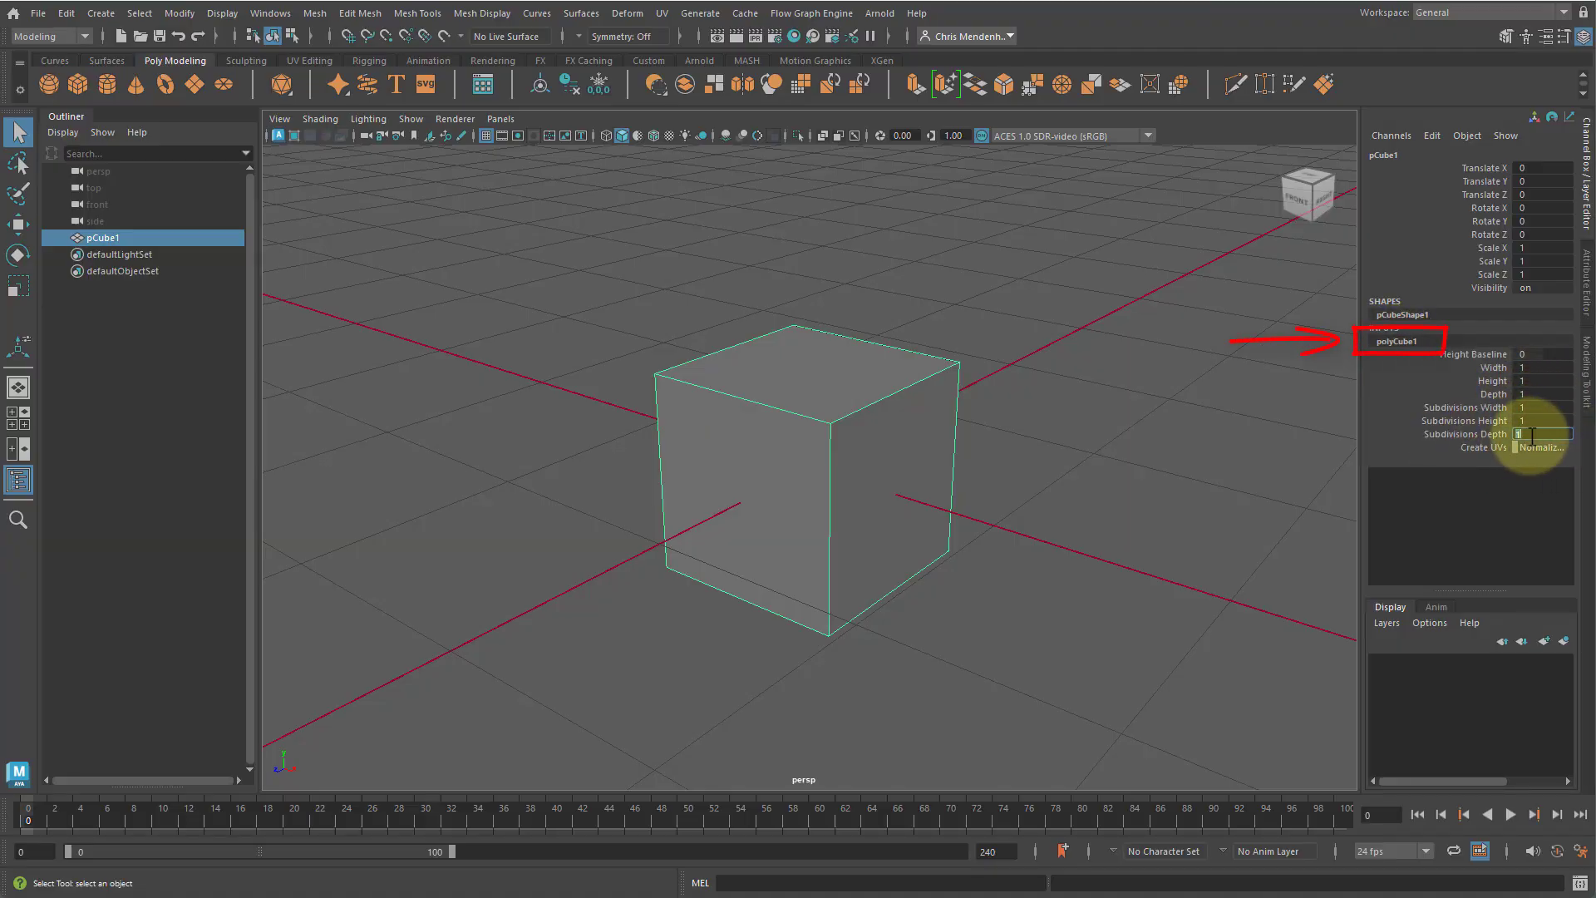
text(2)
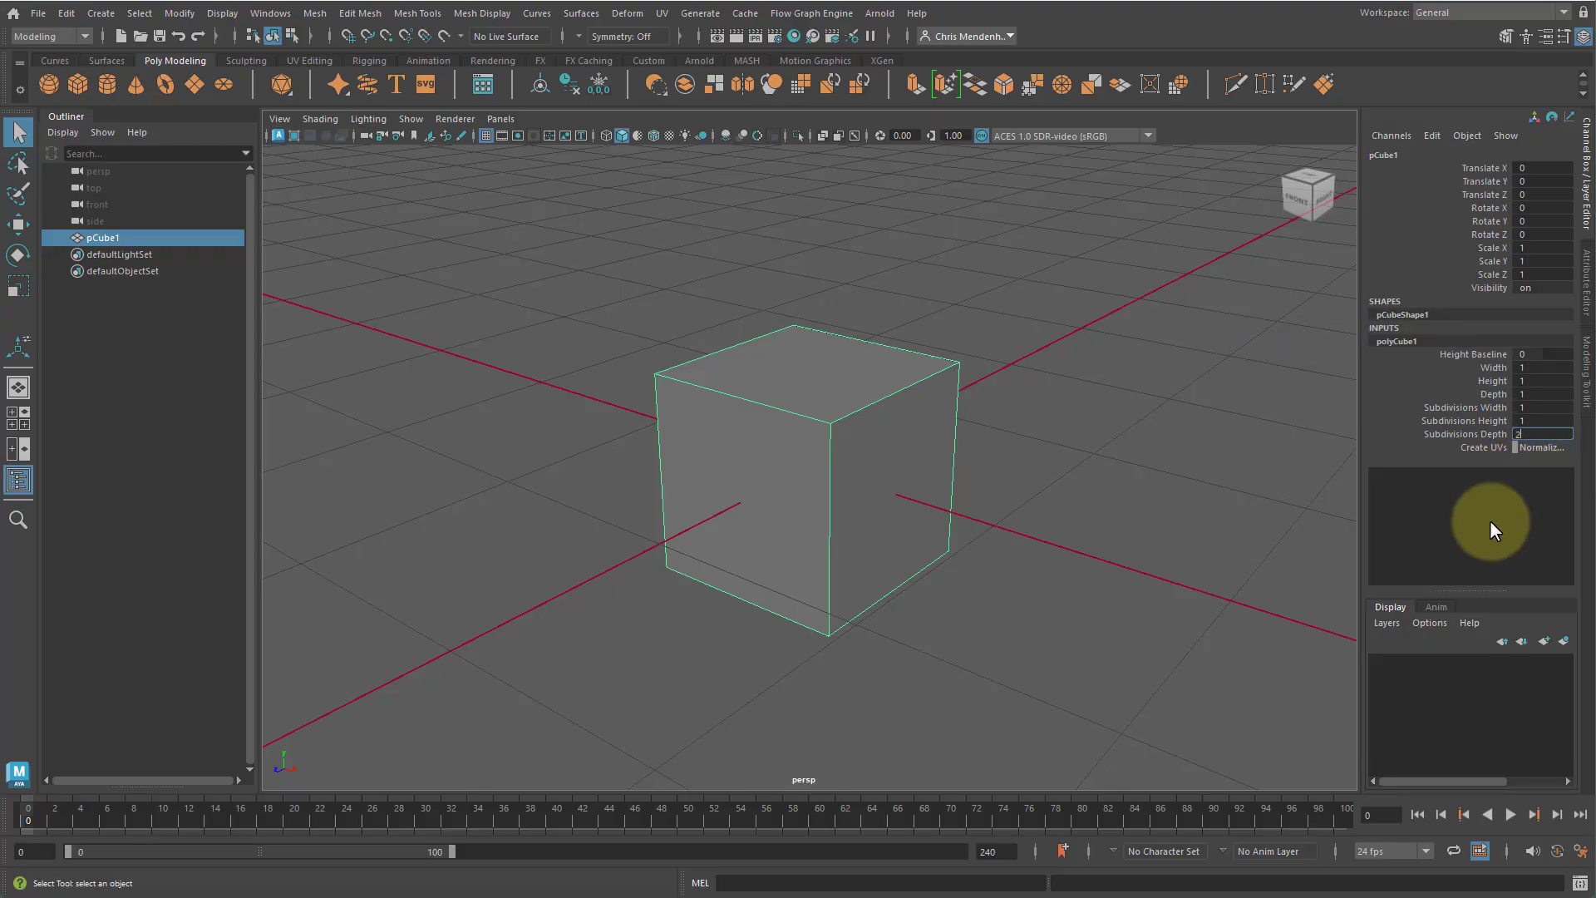
key(Return)
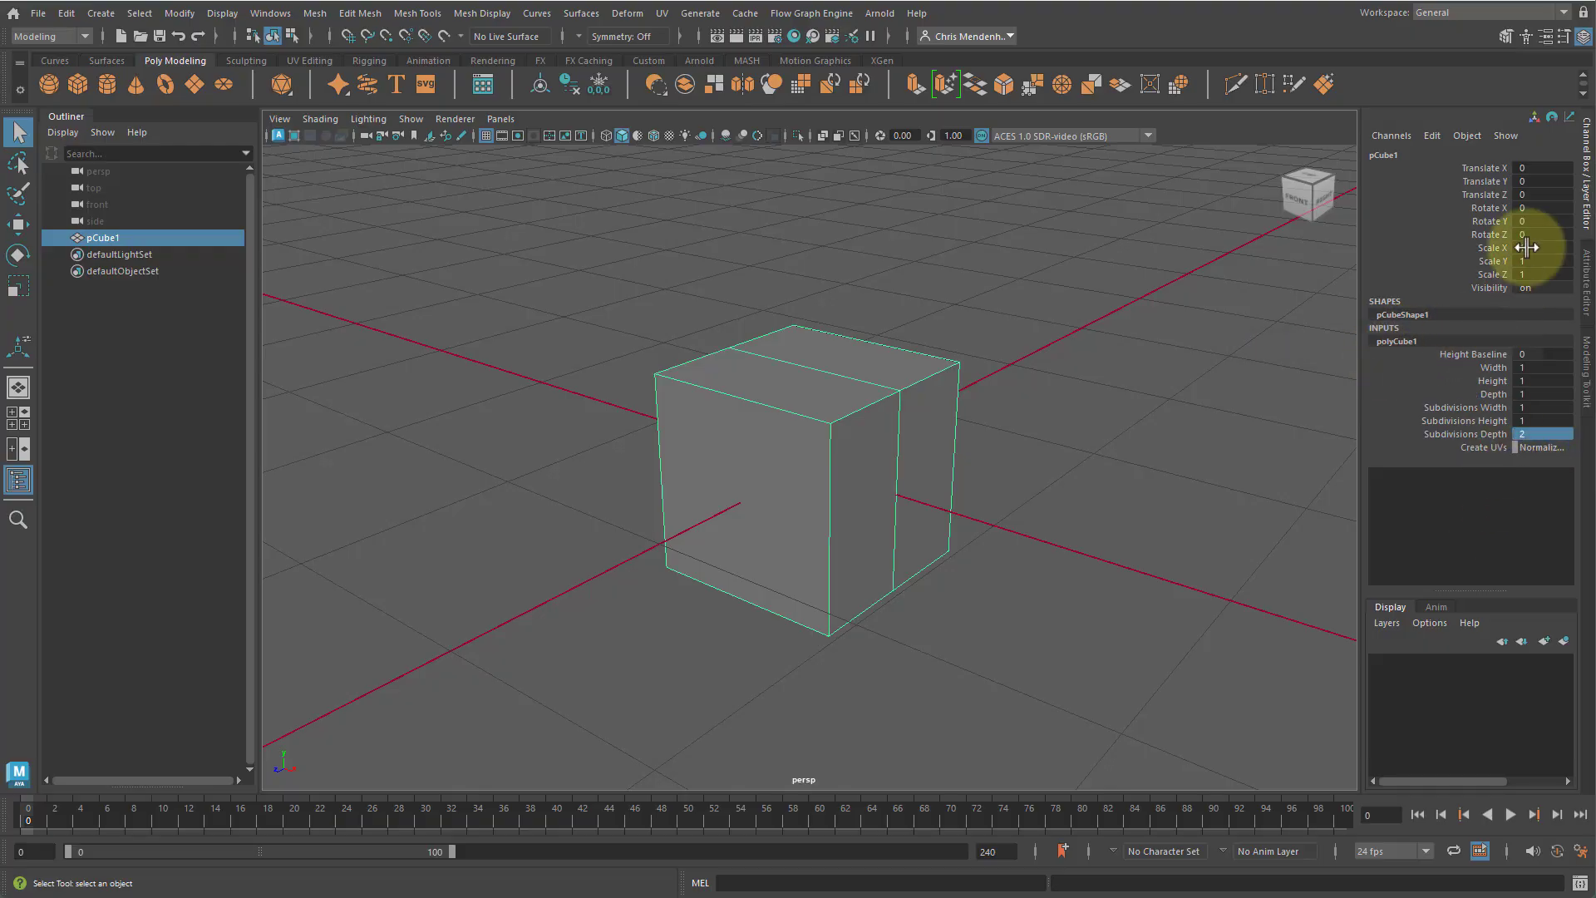
Step: Examine the cube's polyCube1 subdivision settings in the Attribute Editor, and deselect the cube
click(1587, 274)
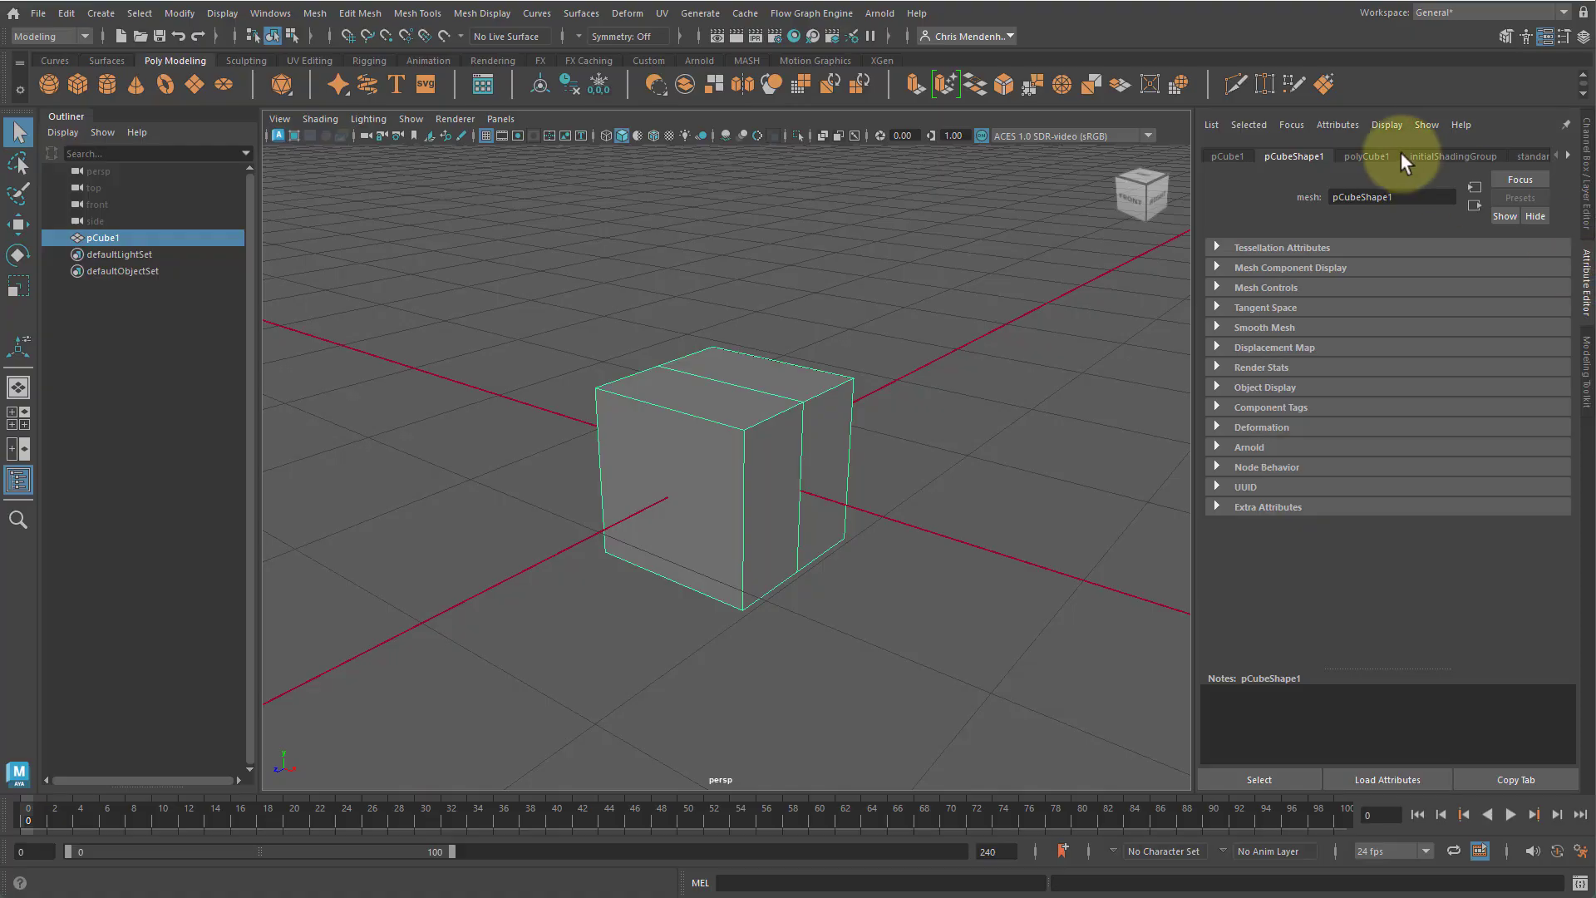
click(1369, 155)
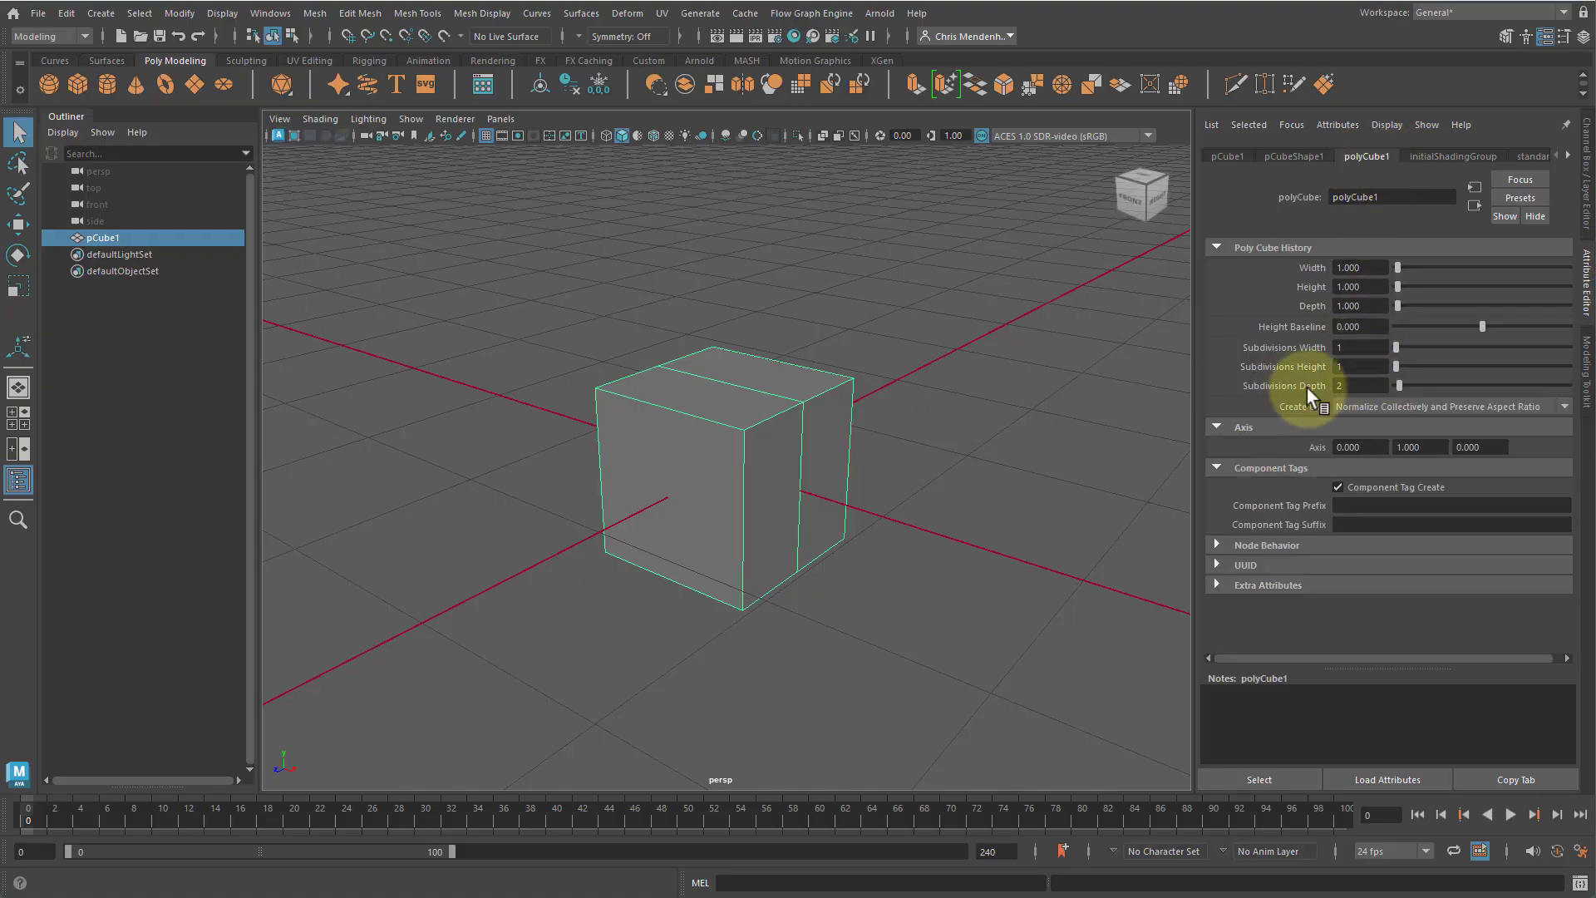
click(975, 460)
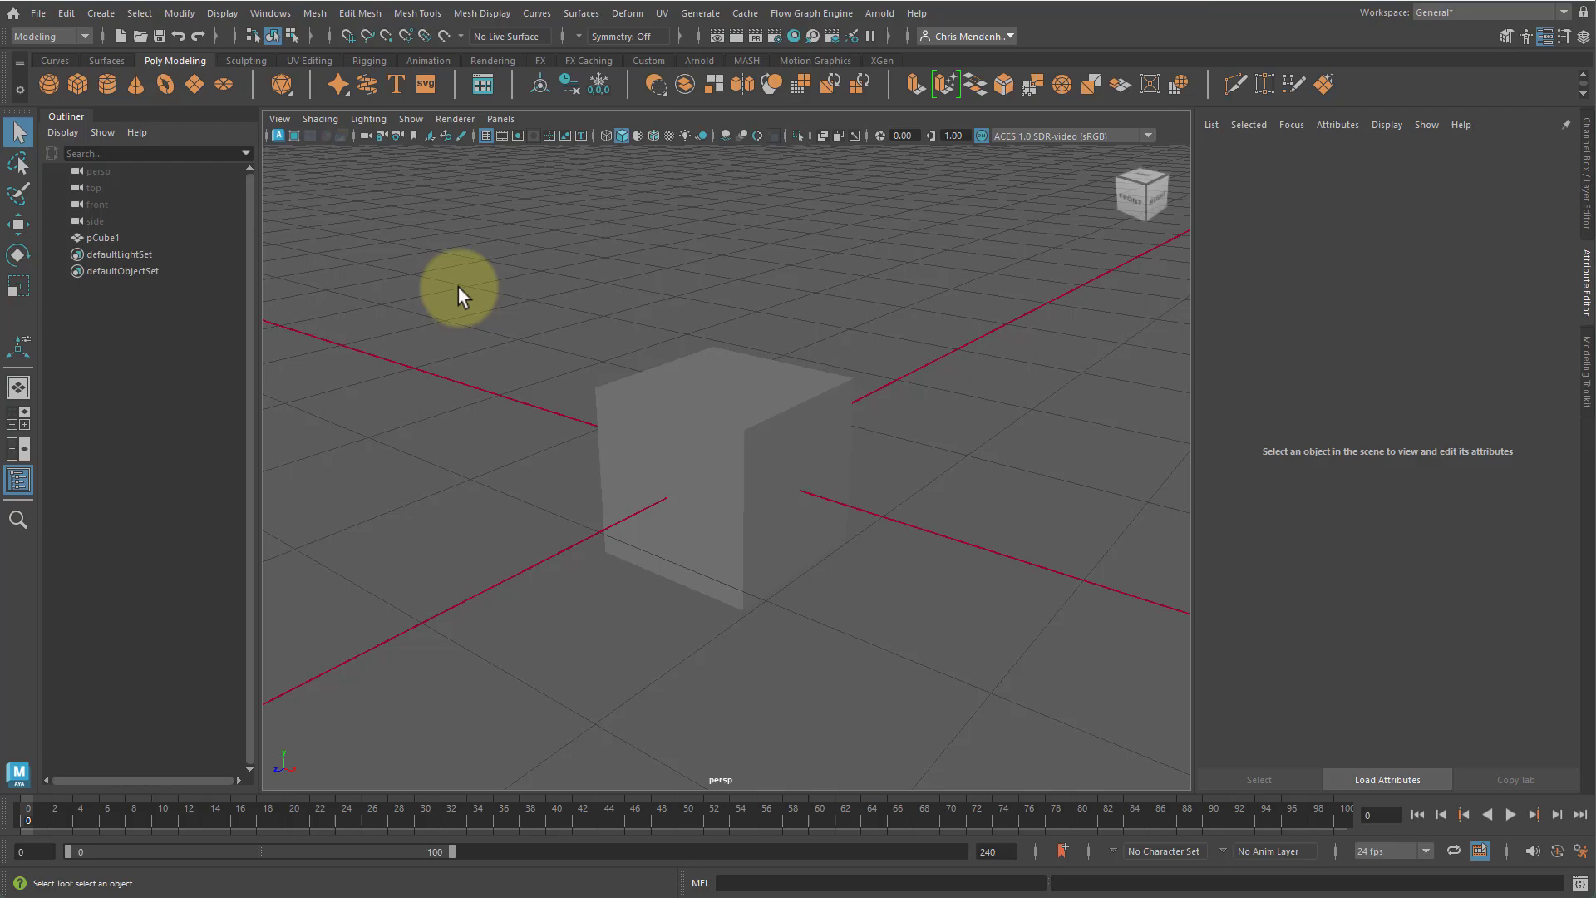
Step: Save the scene as sword_v01 in Maya Binary format in the sword project's scenes folder
click(39, 14)
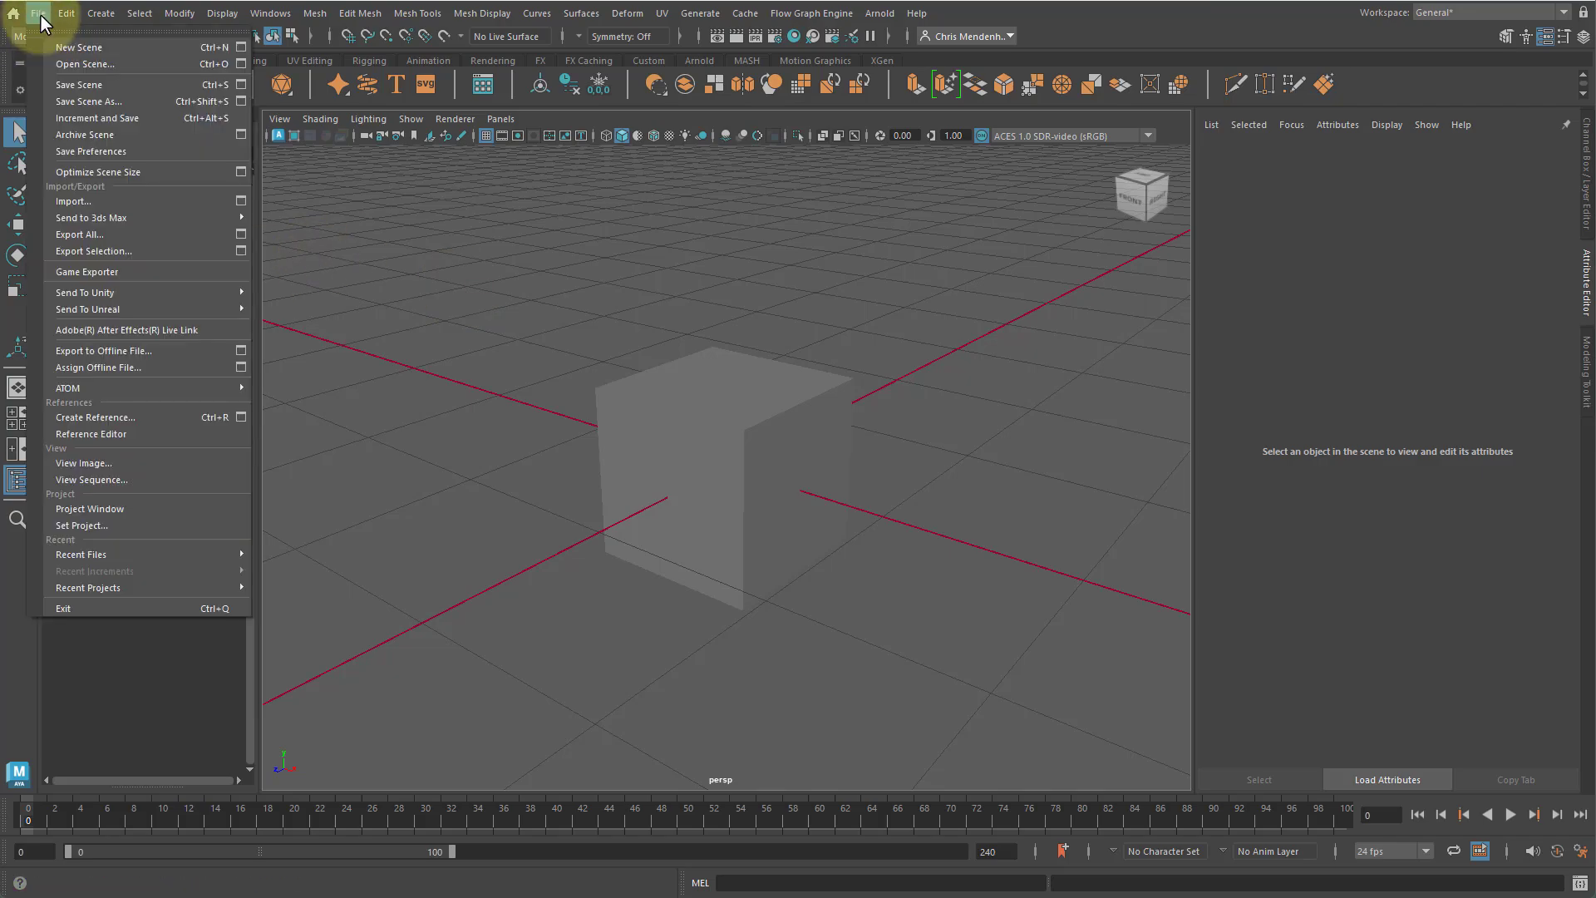
click(111, 101)
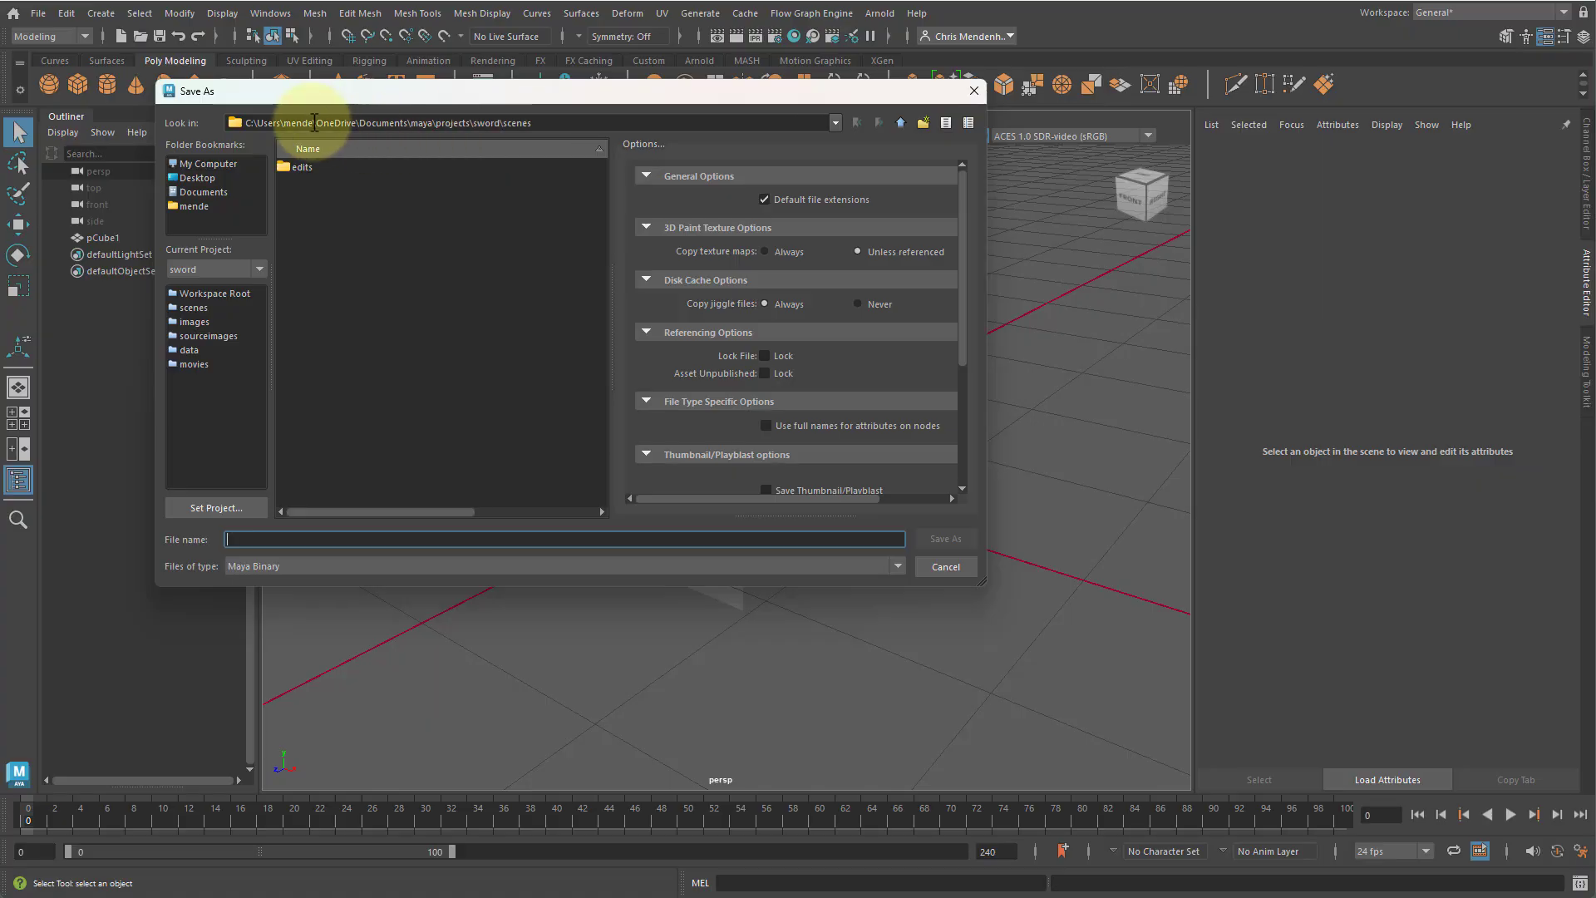
click(471, 123)
mouse_move(472, 126)
mouse_down()
mouse_move(545, 125)
mouse_move(476, 126)
mouse_up()
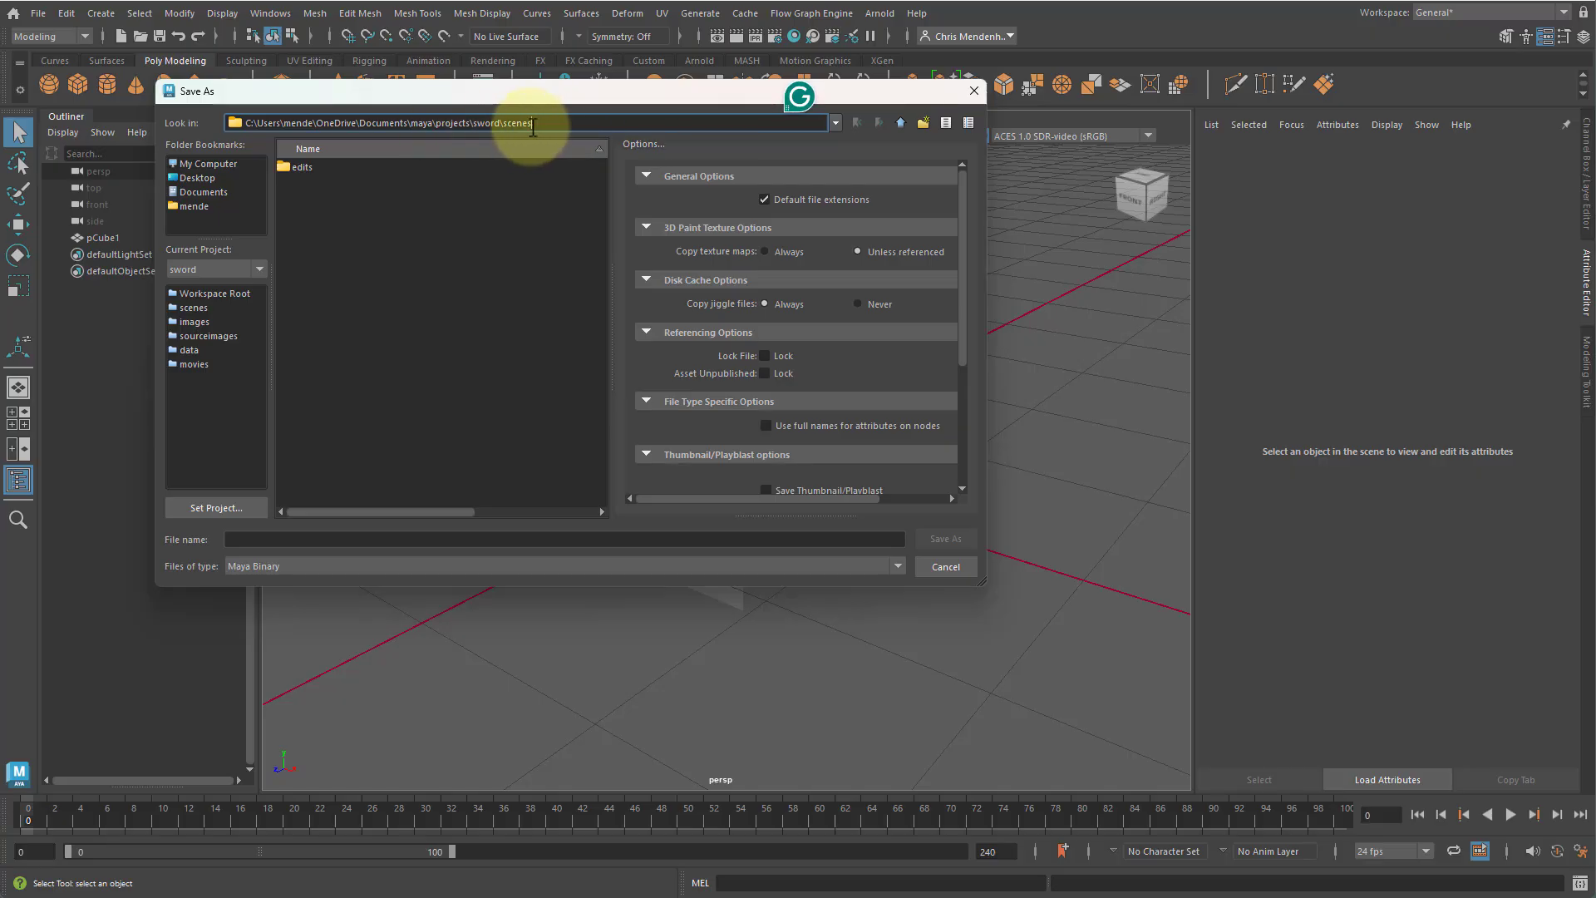
click(286, 540)
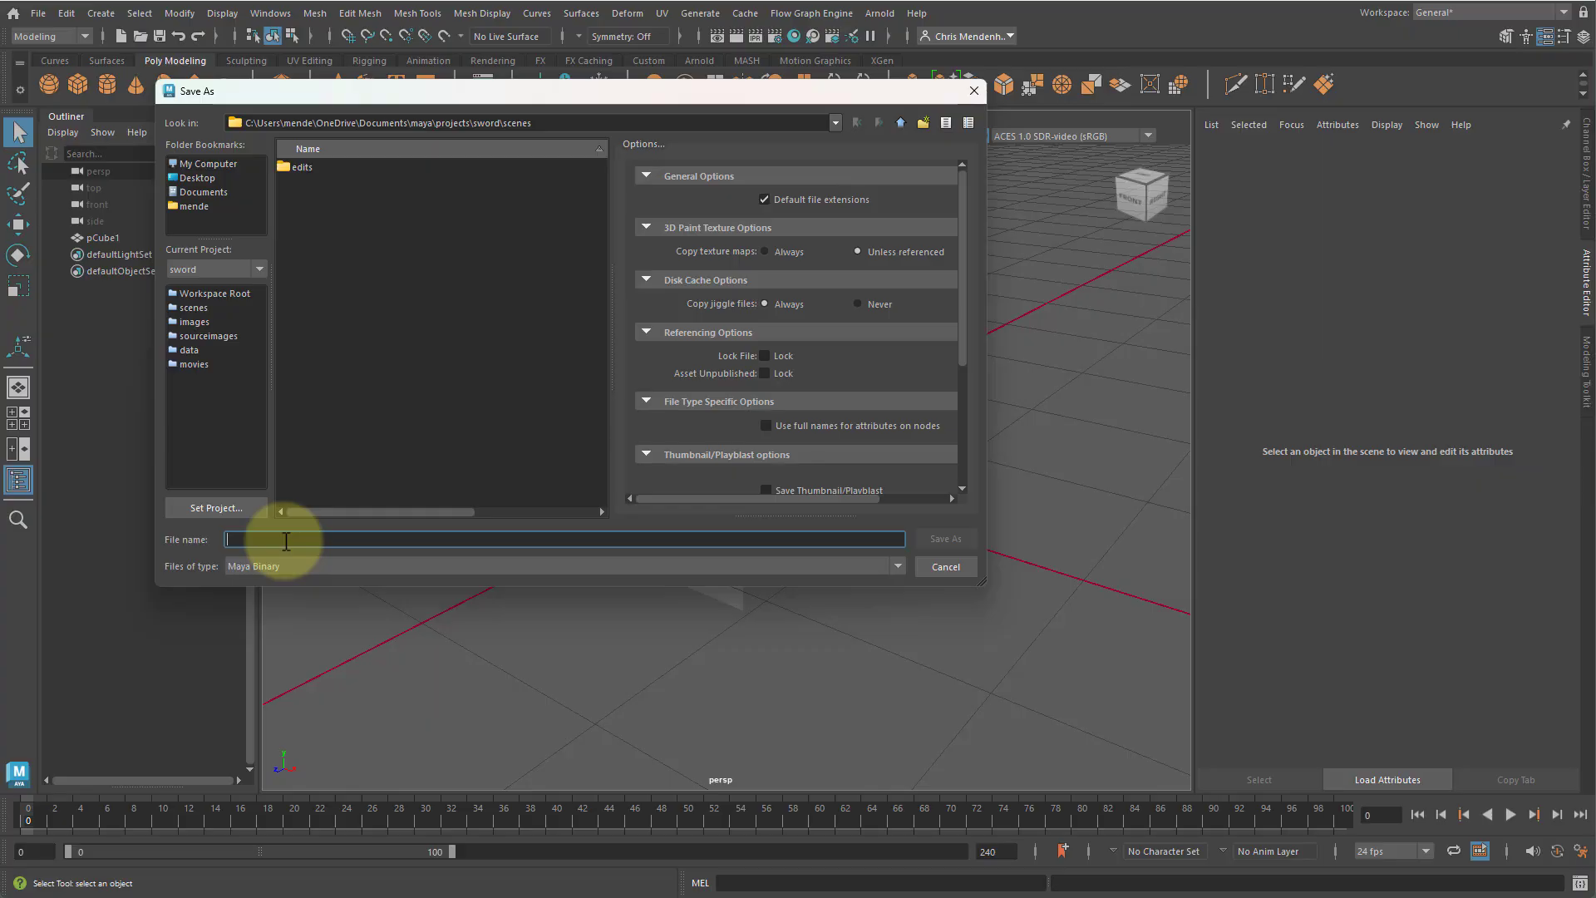
text(sword)
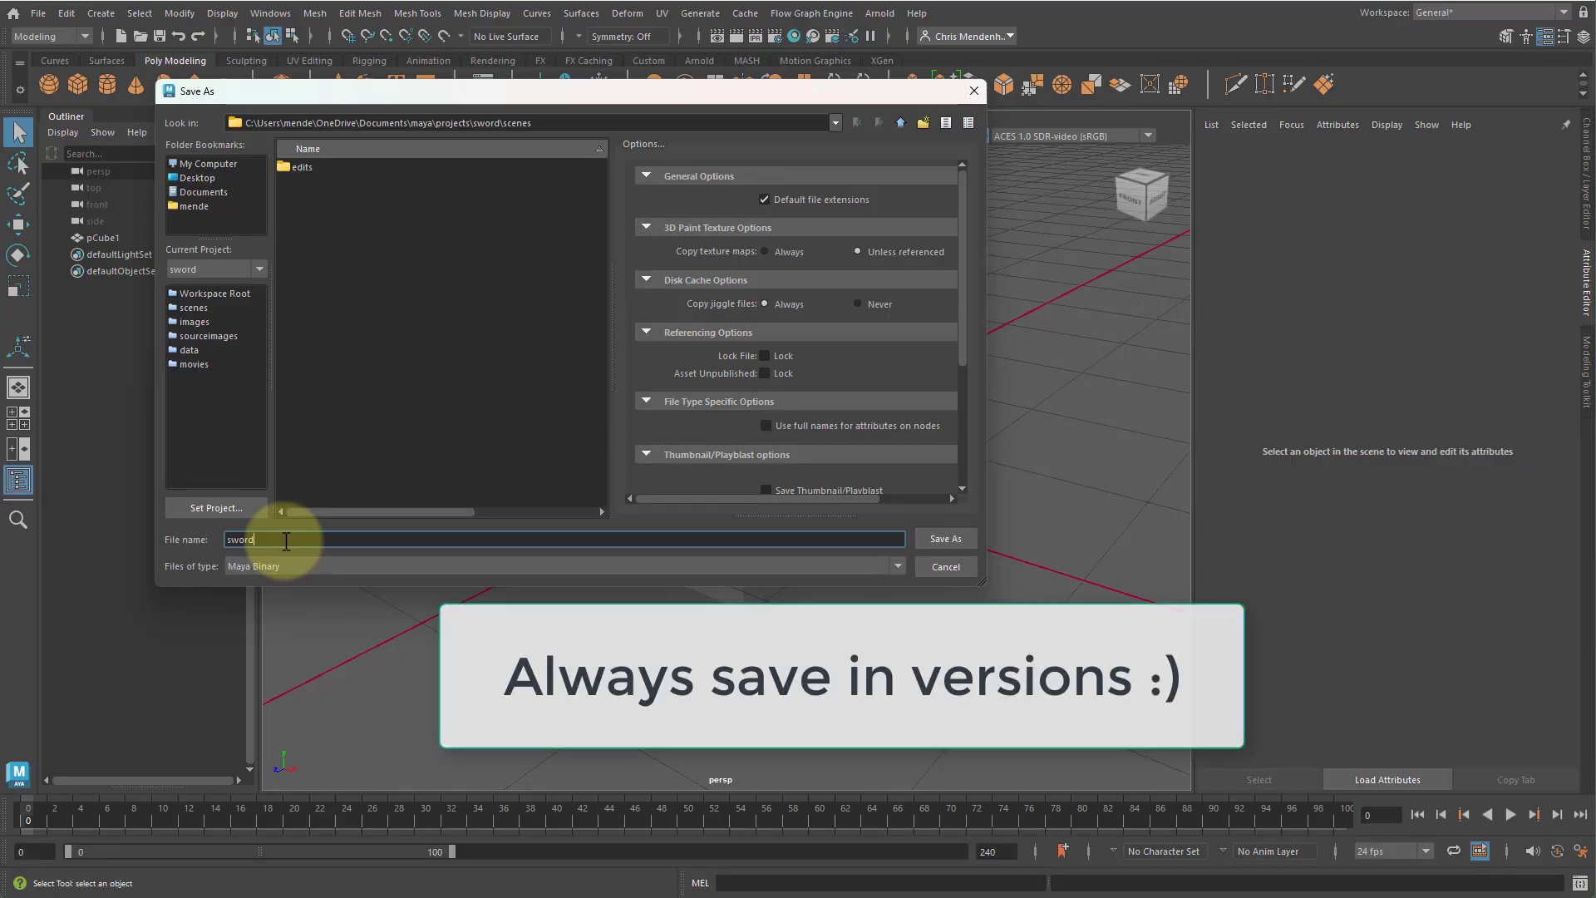
text(_v)
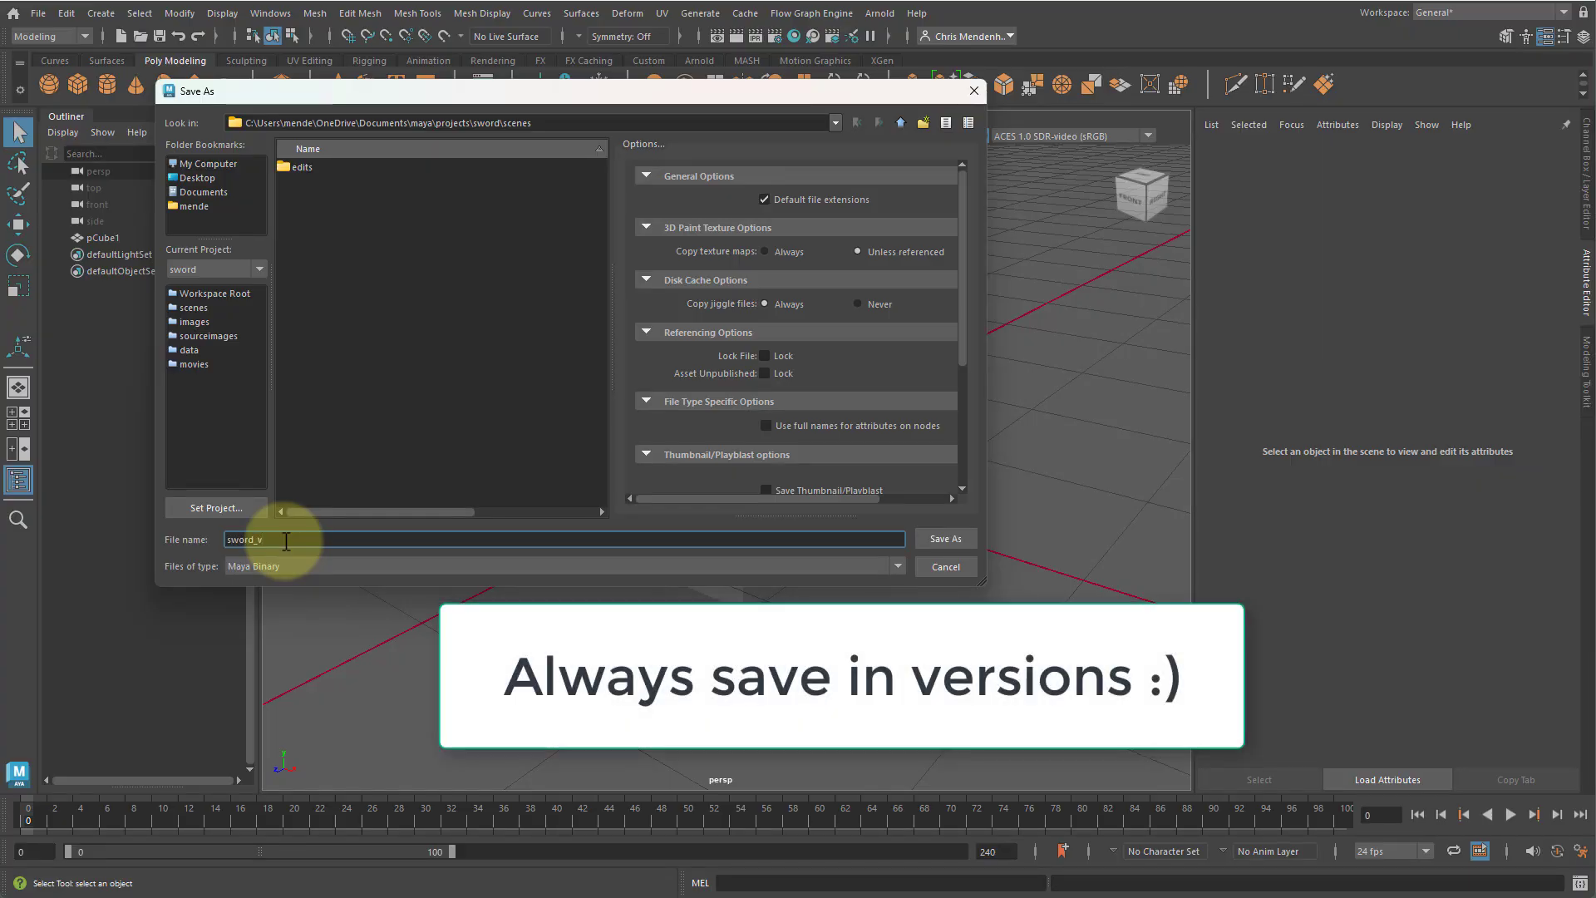
text(01)
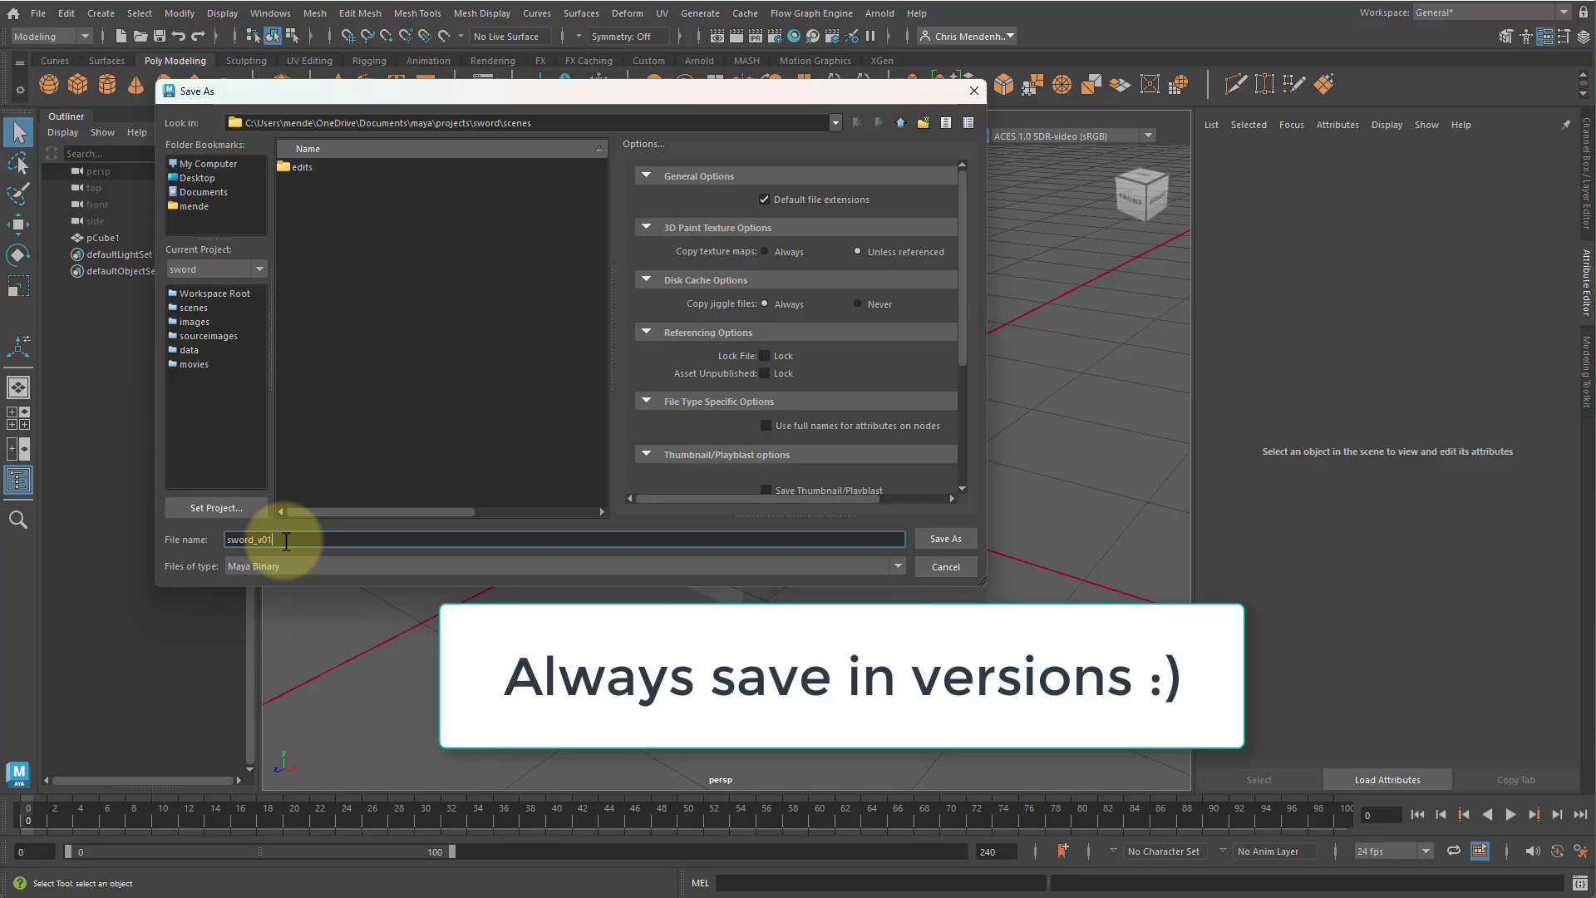
click(945, 538)
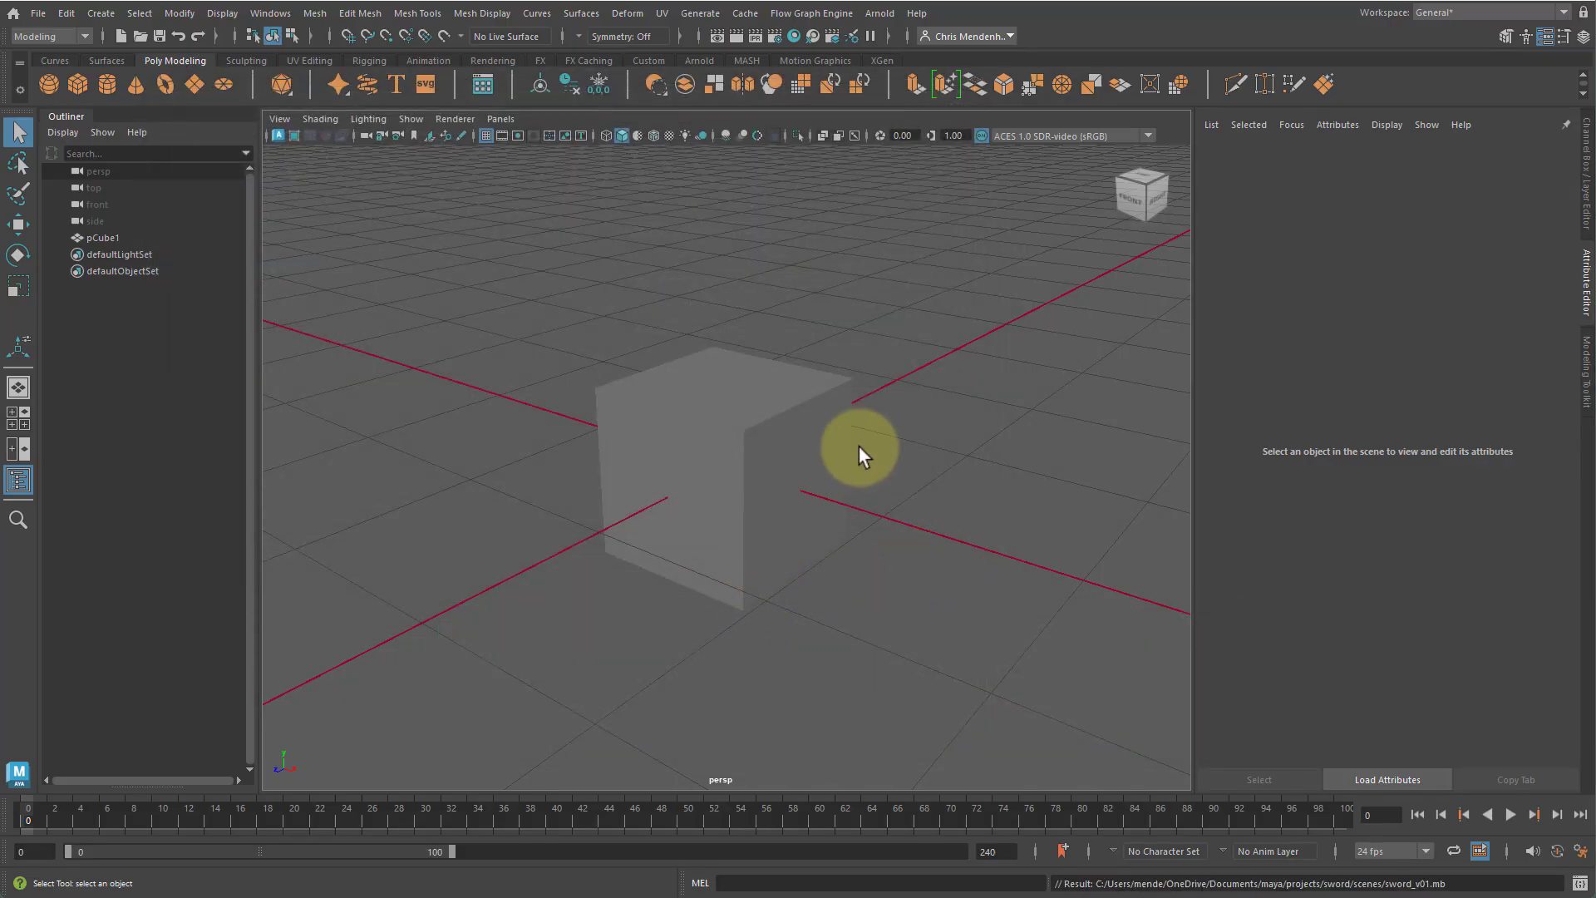